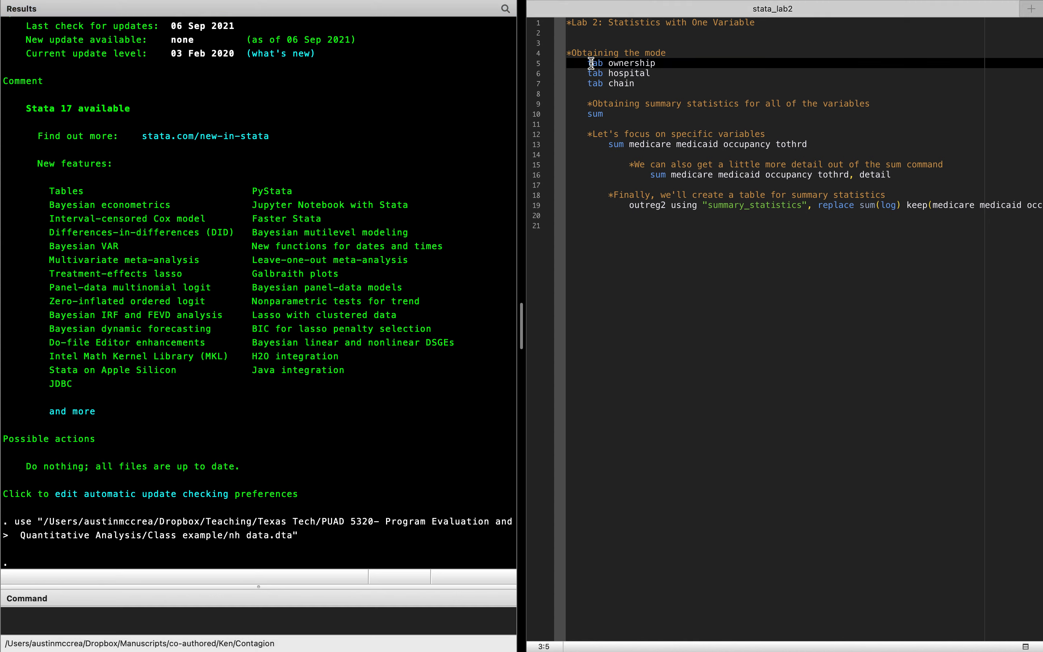
# Run the three tab commands for ownership, hospital and chain from the do-file
pyautogui.moveTo(592, 63); pyautogui.dragTo(610, 83)
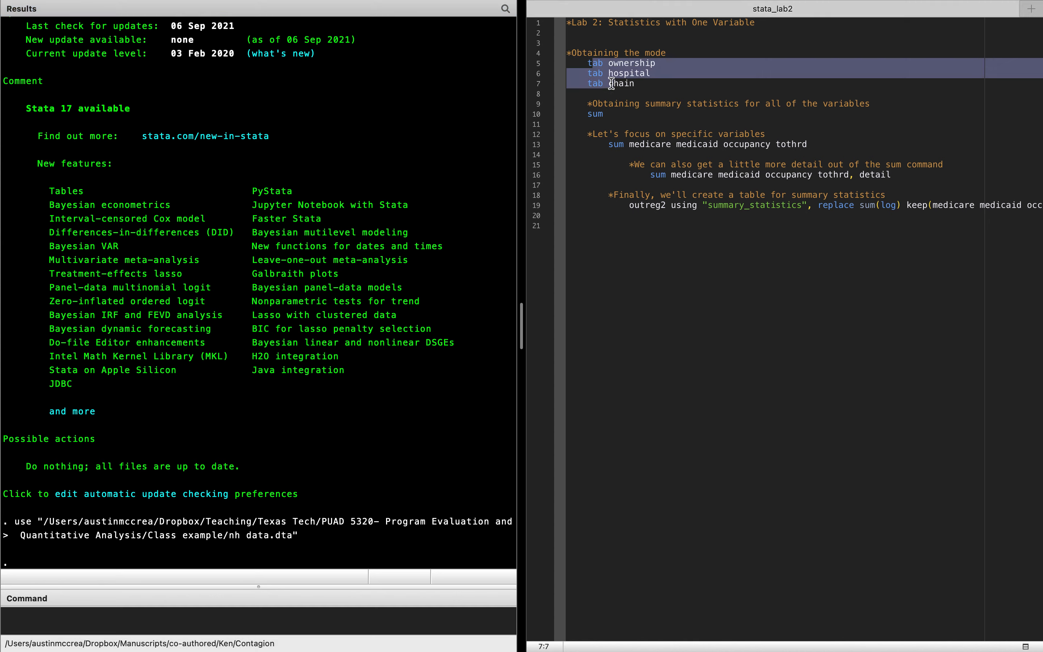
pyautogui.moveTo(823, 16)
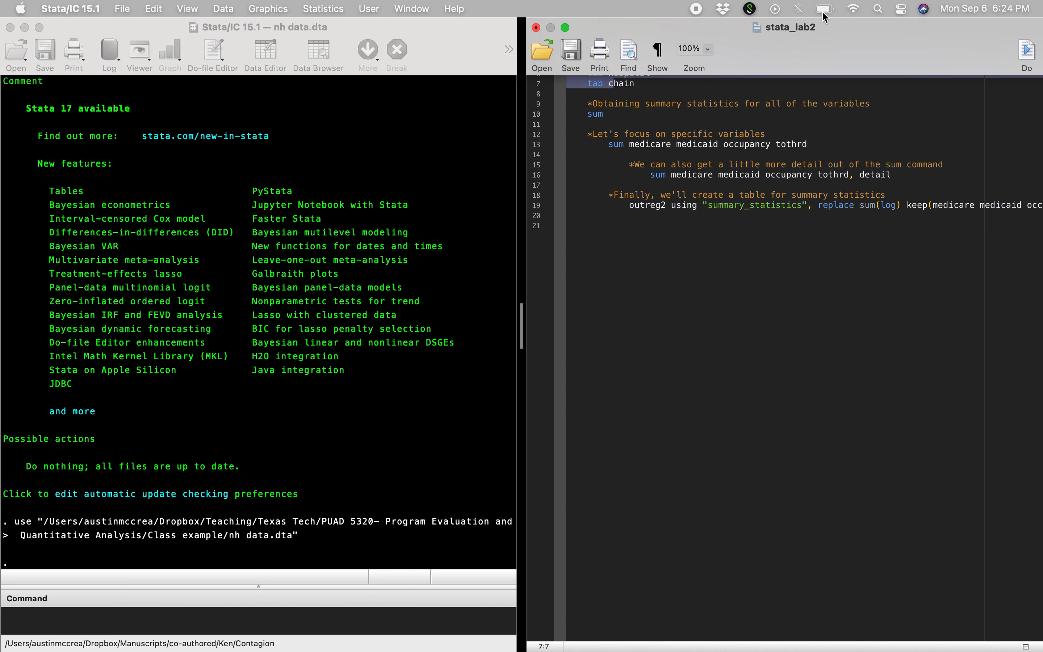
pyautogui.click(1021, 49)
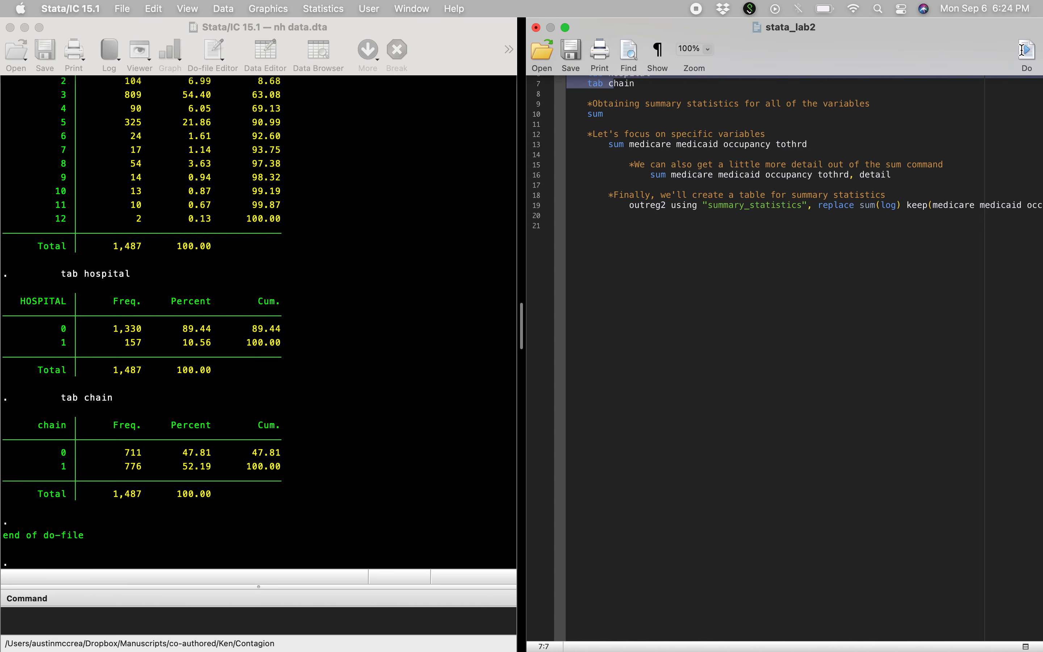
# Examine the ownership, hospital and chain frequency tables to identify the mode of each variable
pyautogui.scroll(3, 326, 245)
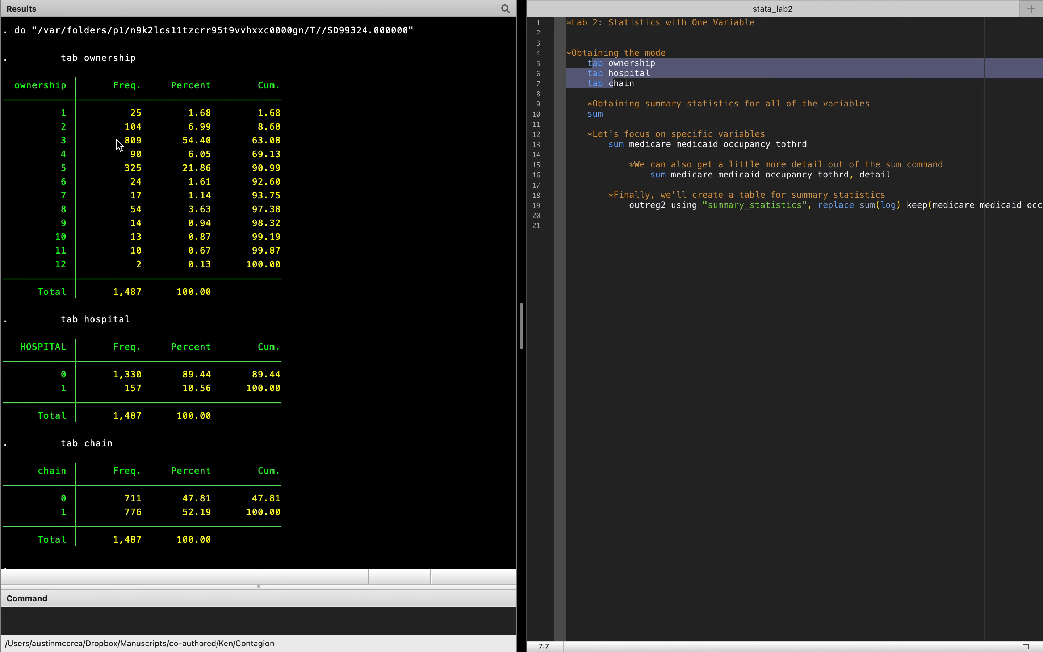
pyautogui.moveTo(63, 140); pyautogui.dragTo(293, 142)
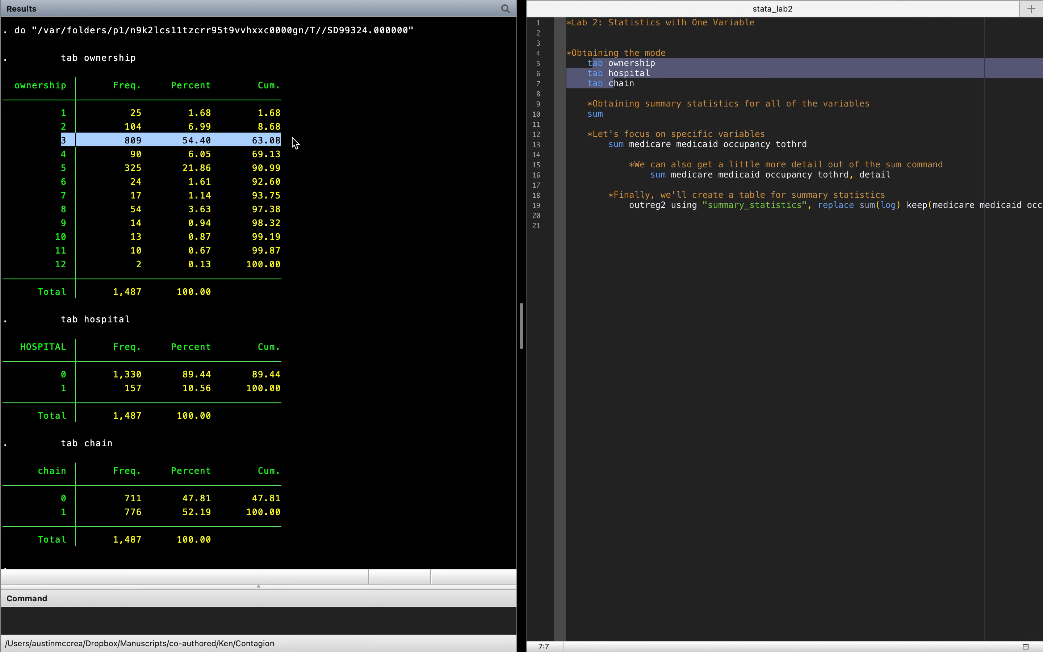
pyautogui.scroll(-3, 228, 267)
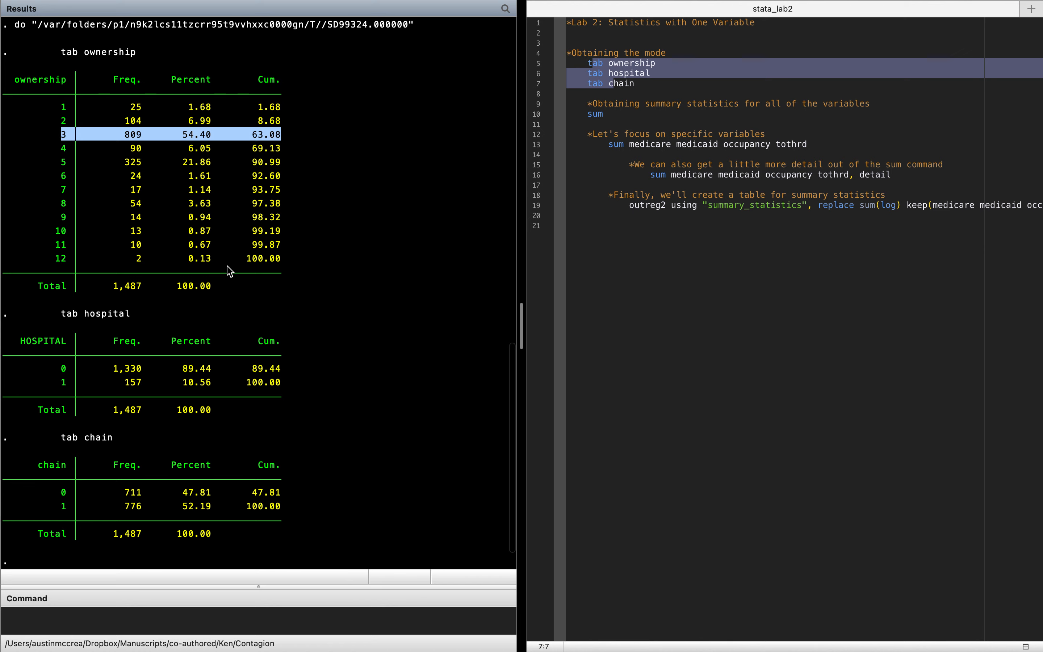
pyautogui.moveTo(61, 329); pyautogui.dragTo(287, 336)
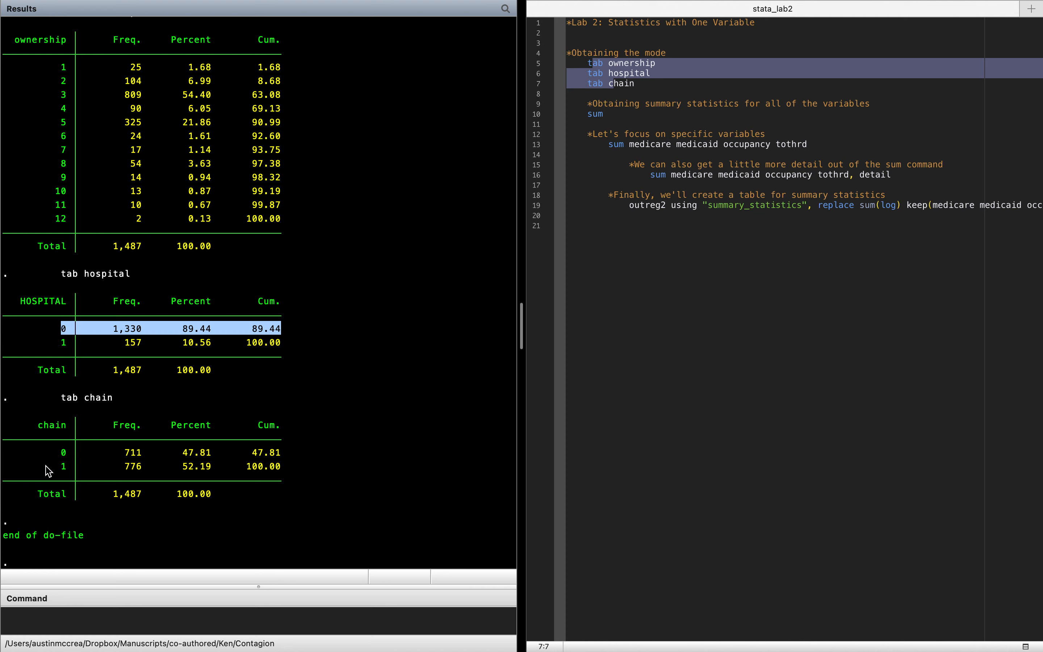
pyautogui.moveTo(54, 469); pyautogui.dragTo(281, 466)
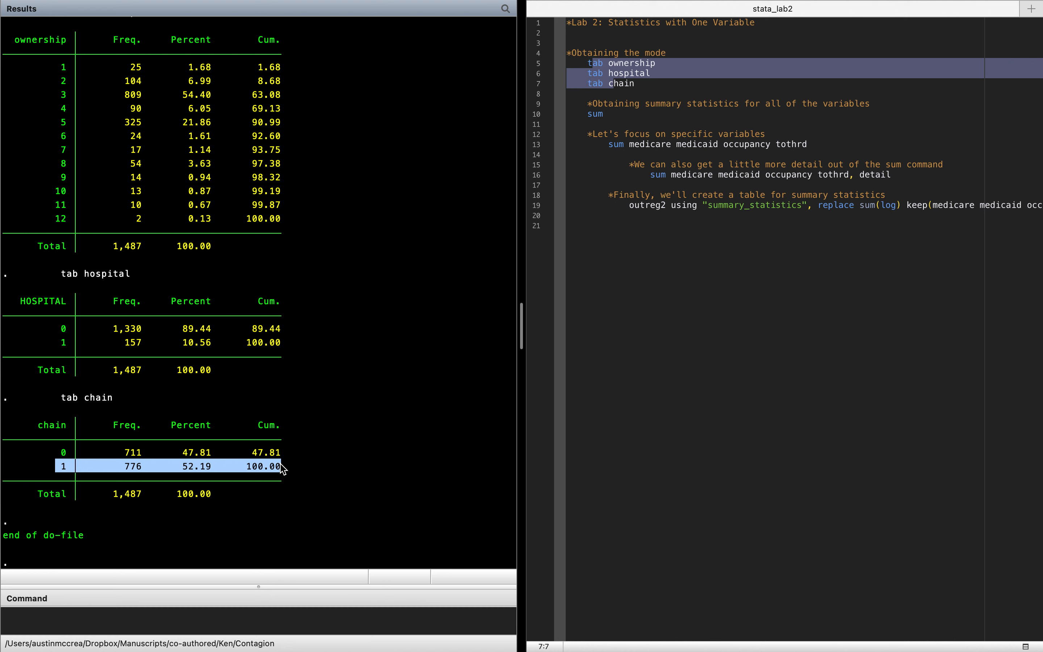
pyautogui.click(295, 441)
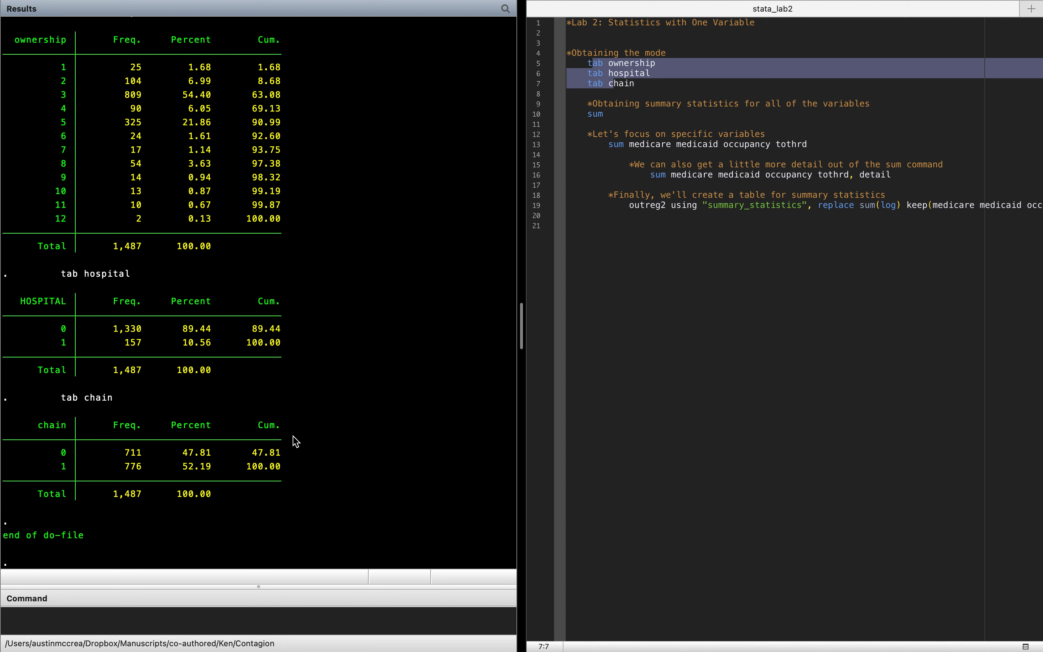
# Run the sum command on line 10 to get summary statistics for all variables
pyautogui.click(609, 114)
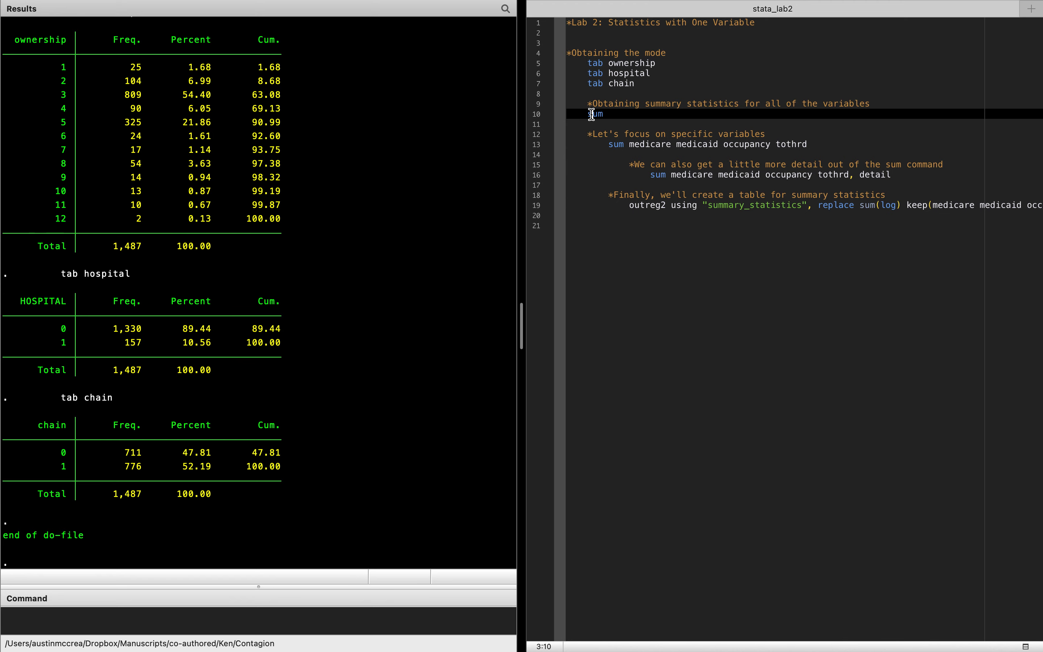
pyautogui.moveTo(591, 114); pyautogui.dragTo(602, 117)
pyautogui.moveTo(797, 4)
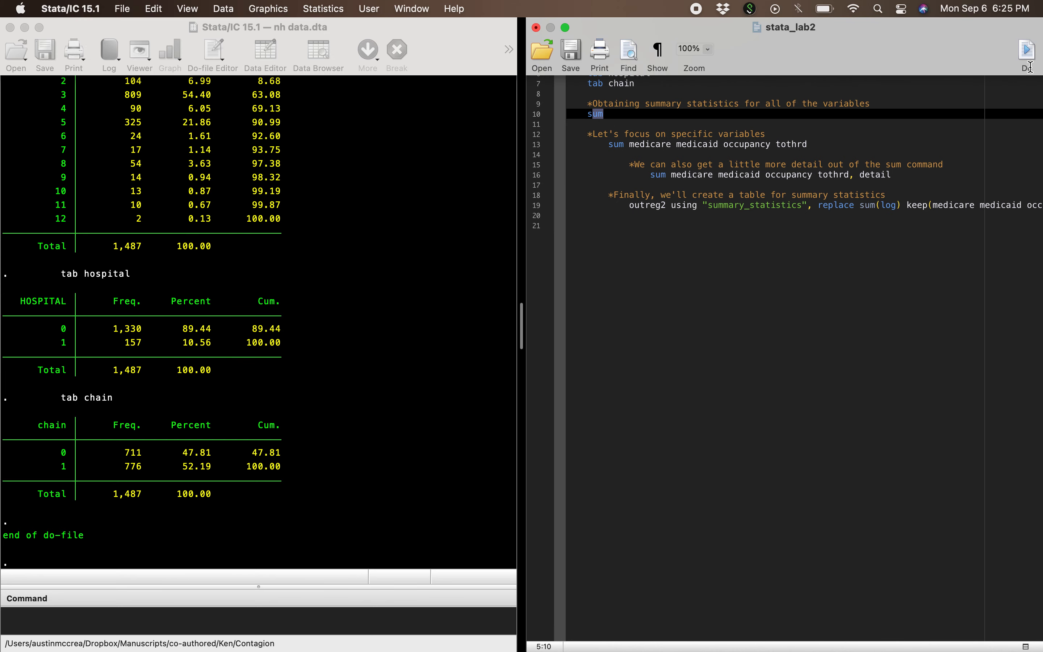
pyautogui.click(1029, 53)
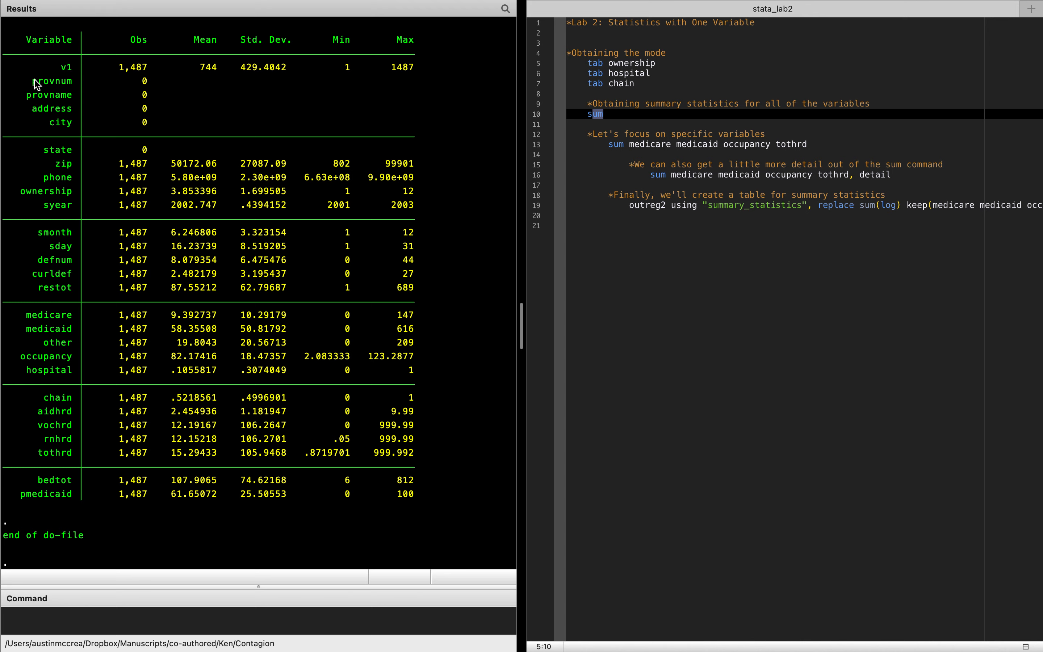
# Examine the observations of provnum through state, and the mean, standard deviation, minimum and maximum of medicare and medicaid in the summary table
pyautogui.moveTo(33, 81); pyautogui.dragTo(401, 154)
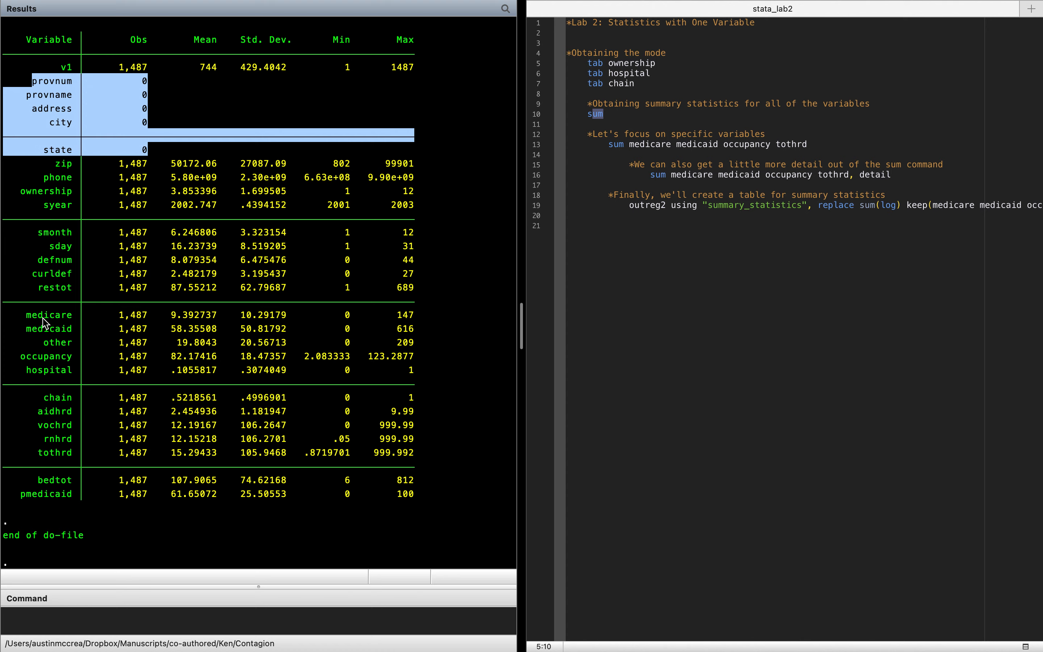
pyautogui.moveTo(27, 316); pyautogui.dragTo(68, 330)
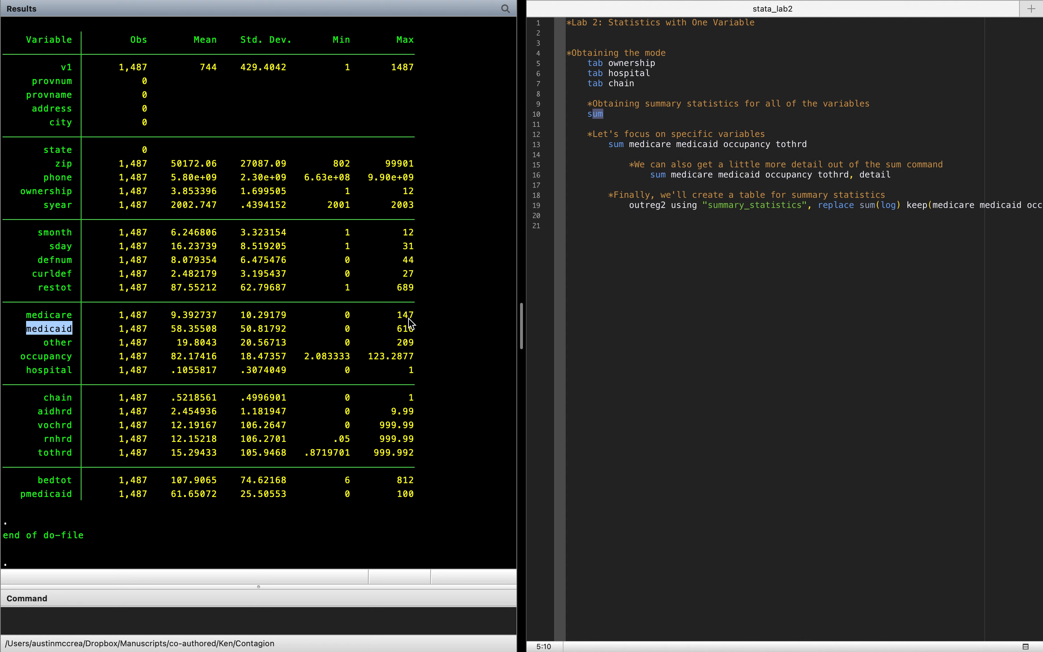
pyautogui.click(75, 324)
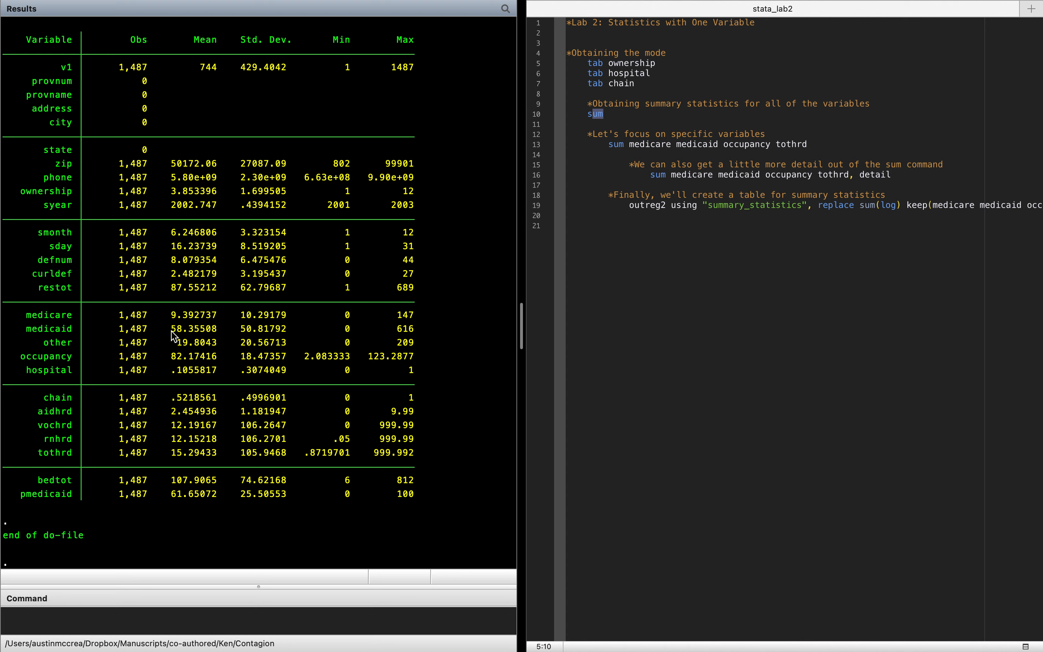
pyautogui.moveTo(172, 331); pyautogui.dragTo(190, 332)
pyautogui.moveTo(240, 330); pyautogui.dragTo(261, 335)
pyautogui.moveTo(345, 330); pyautogui.dragTo(415, 332)
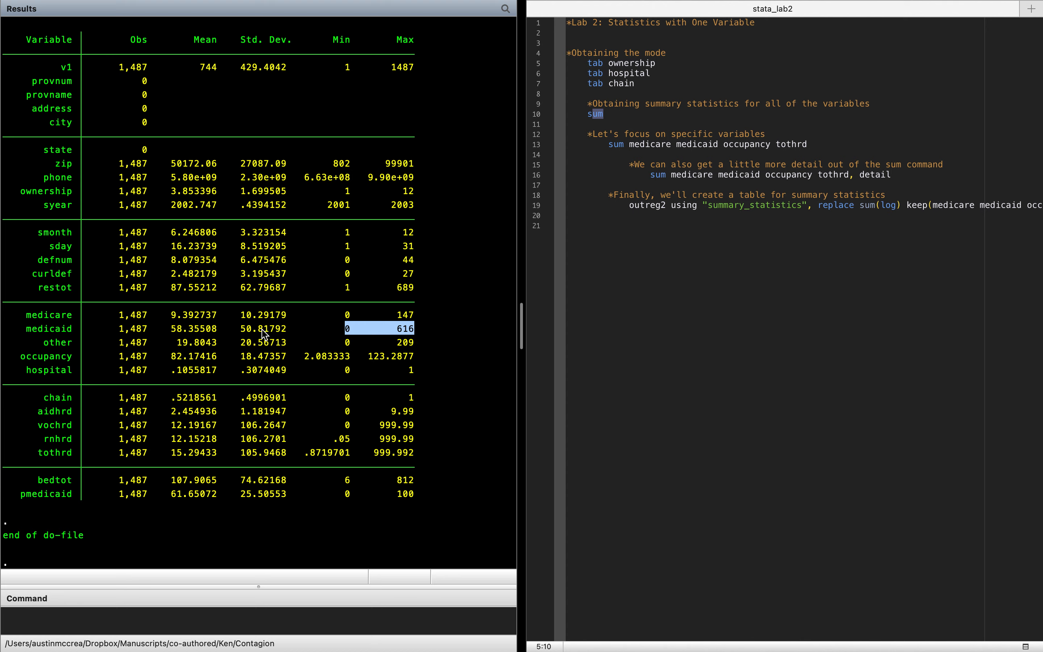
pyautogui.click(320, 328)
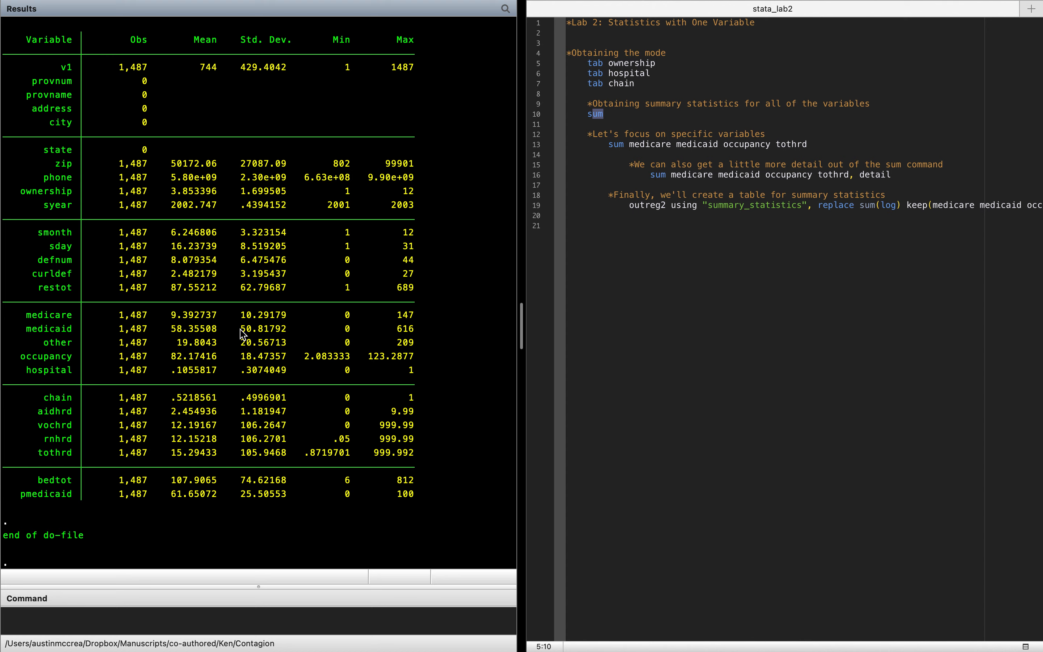
pyautogui.moveTo(240, 329); pyautogui.dragTo(284, 332)
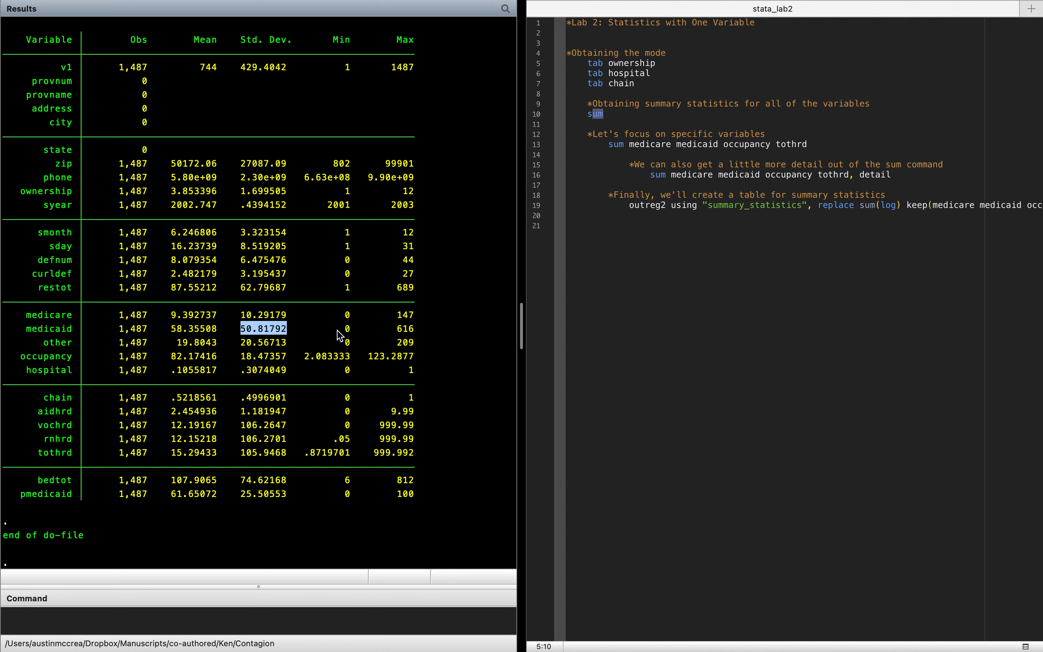
pyautogui.moveTo(340, 330); pyautogui.dragTo(426, 335)
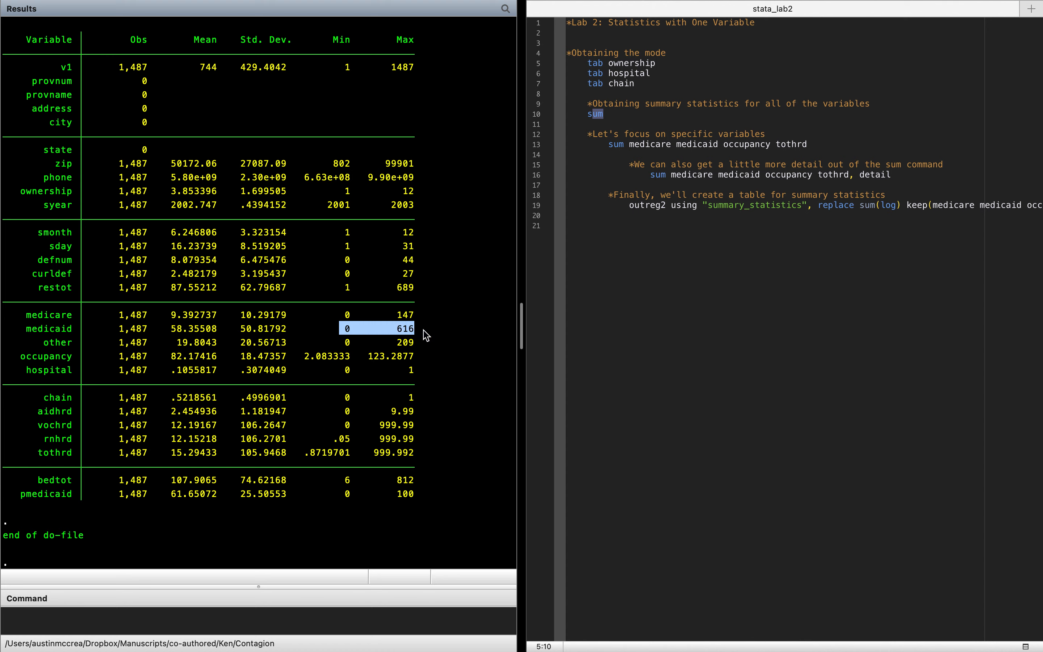
pyautogui.click(348, 320)
pyautogui.moveTo(348, 319); pyautogui.dragTo(420, 322)
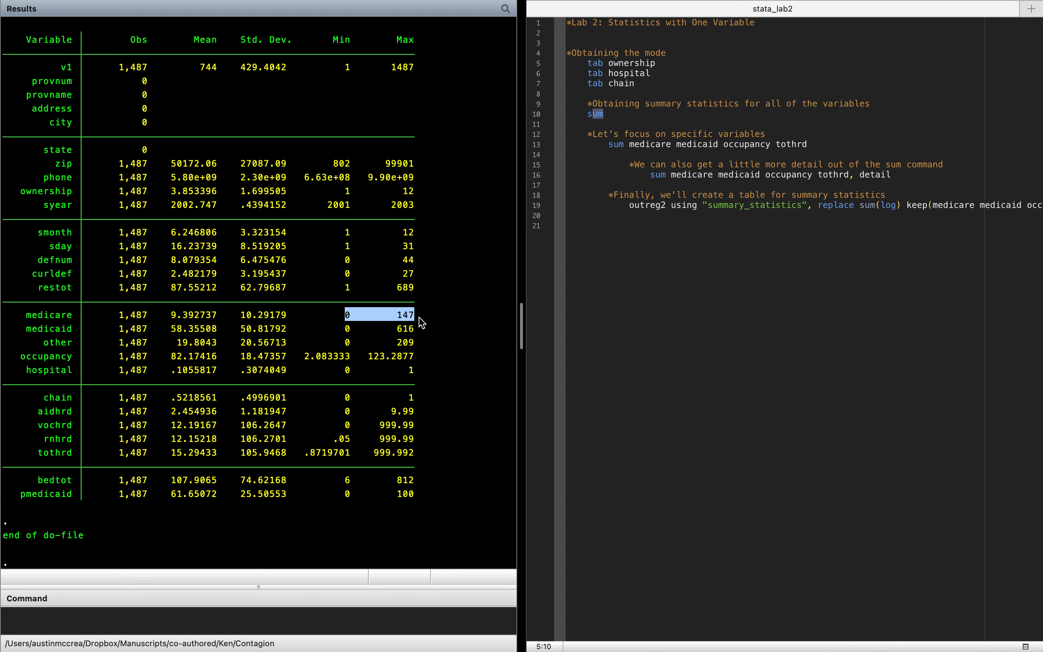
pyautogui.click(422, 322)
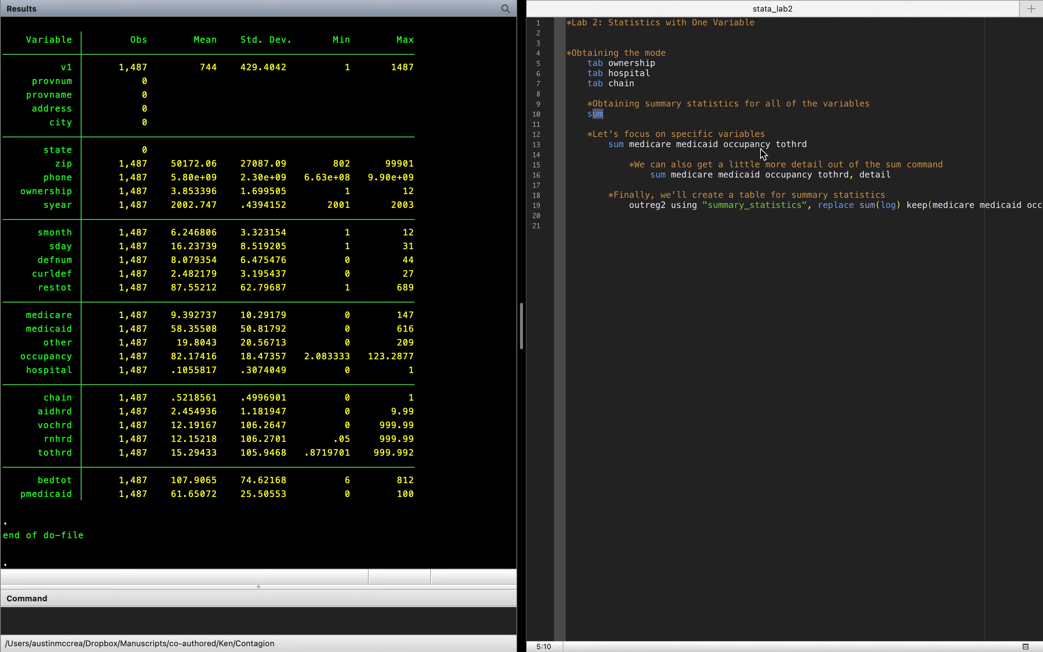
# Run the sum command on line 13 for medicare, medicaid, occupancy and tothrd only
pyautogui.click(770, 144)
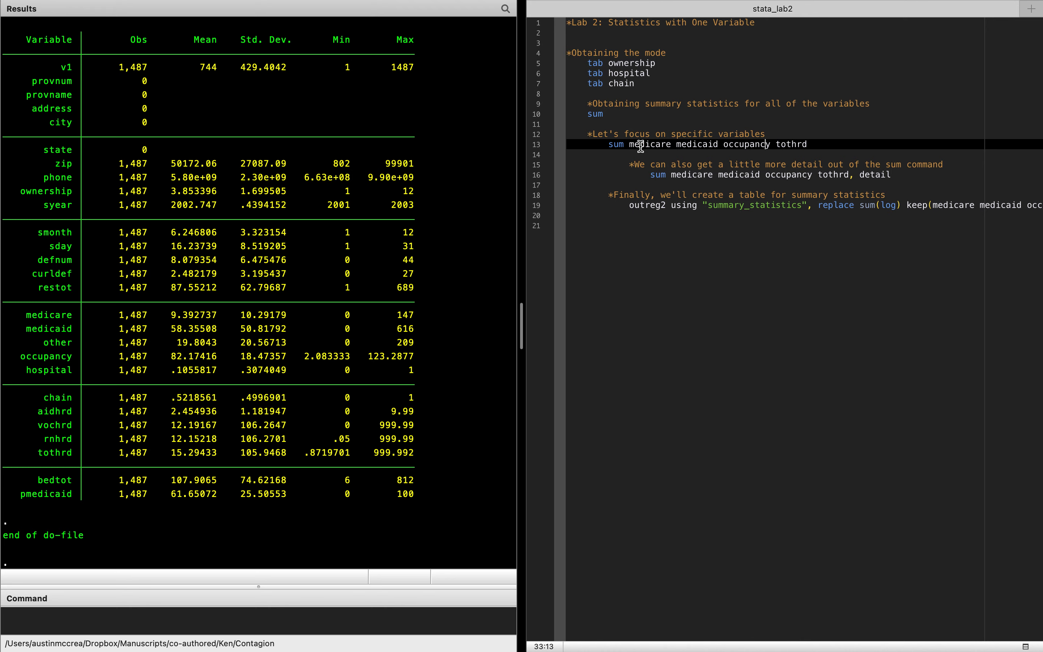
pyautogui.moveTo(640, 147); pyautogui.dragTo(758, 146)
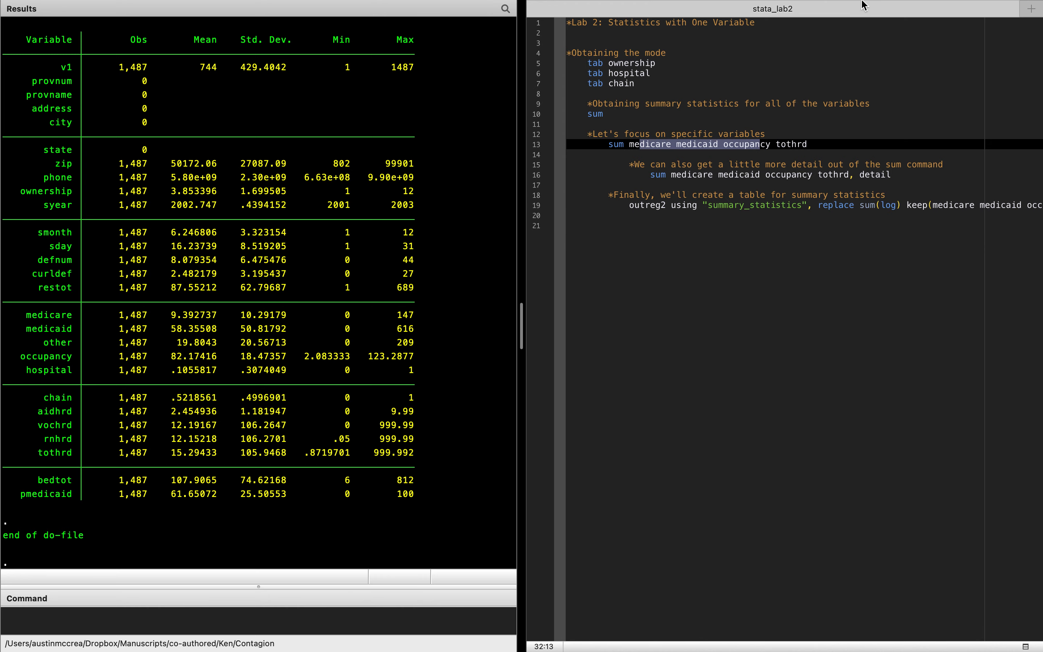
pyautogui.moveTo(864, 5)
pyautogui.click(1026, 48)
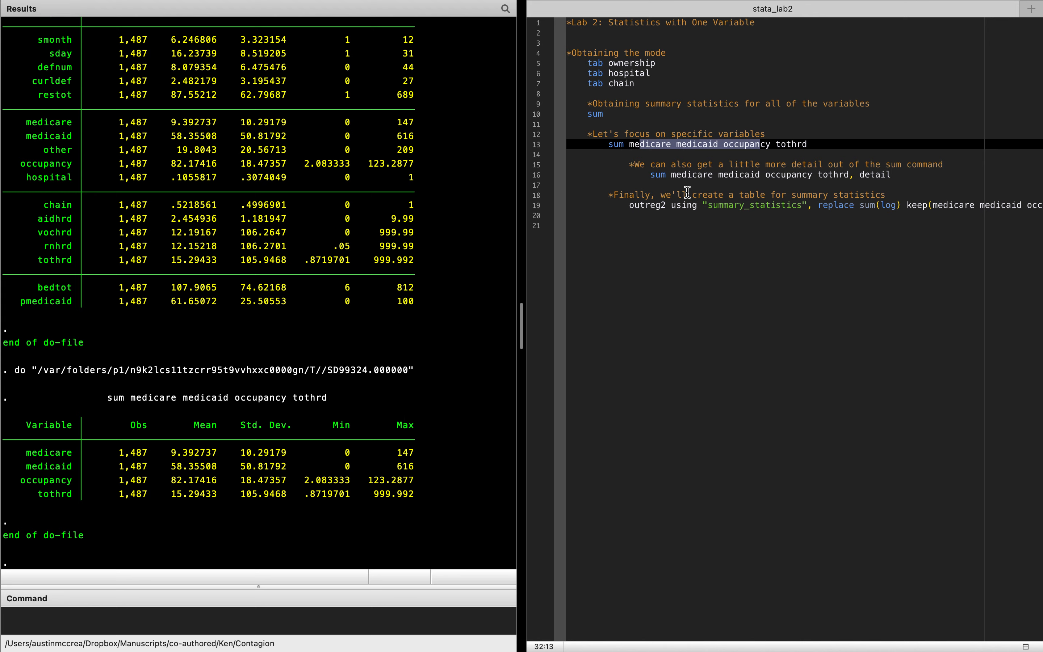
# Run the sum command with the detail option for medicare, medicaid, occupancy and tothrd
pyautogui.click(728, 175)
pyautogui.moveTo(728, 174); pyautogui.dragTo(852, 176)
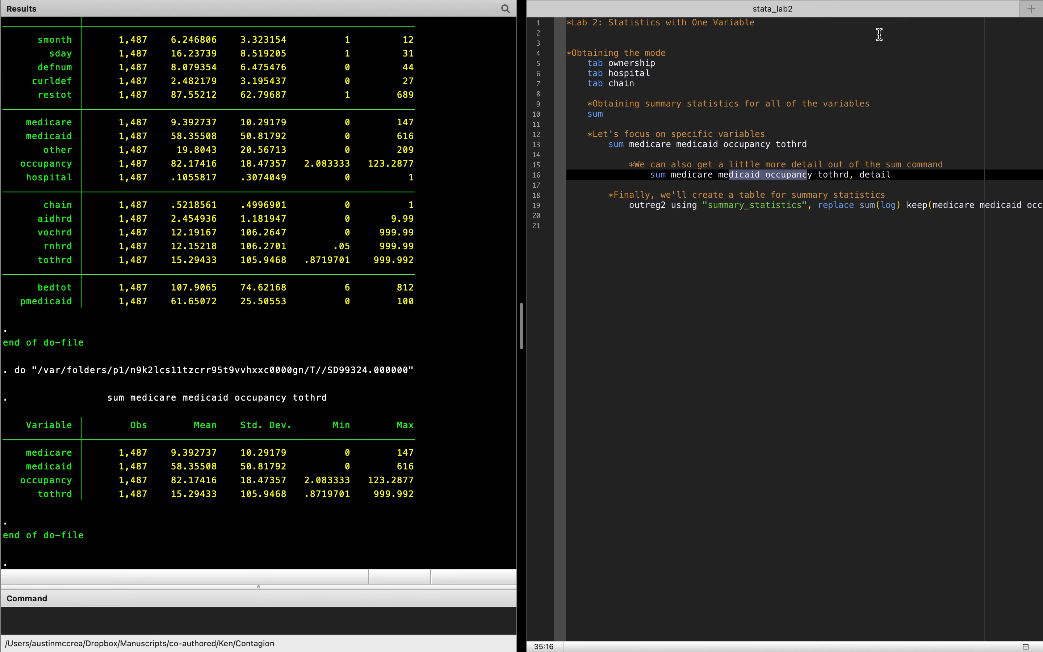
pyautogui.moveTo(1009, 26)
pyautogui.click(1027, 47)
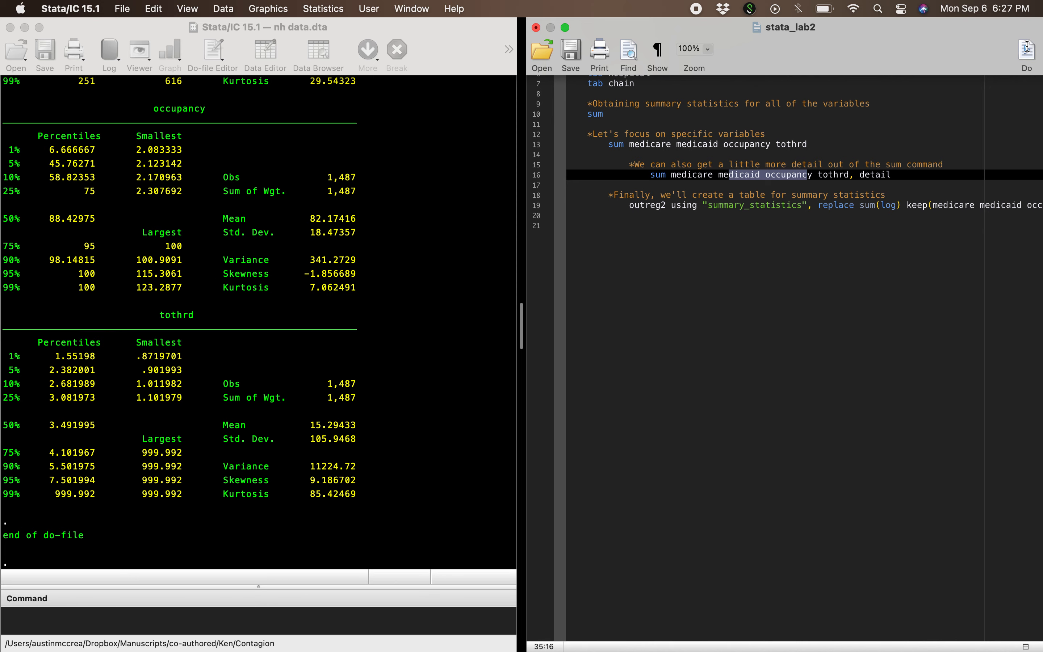
# Compare the variance and standard deviation of medicaid, occupancy and tothrd in the detailed output, and review the shorter four-variable summary above it
pyautogui.scroll(2, 243, 263)
pyautogui.scroll(1, 240, 266)
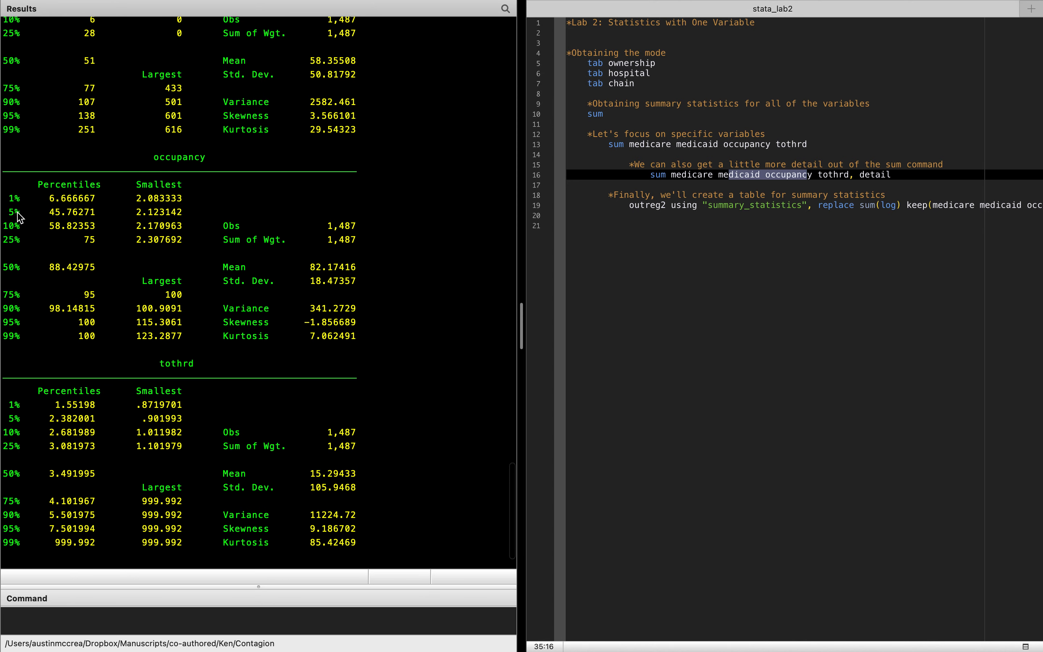
pyautogui.scroll(1, 115, 60)
pyautogui.scroll(4, 116, 59)
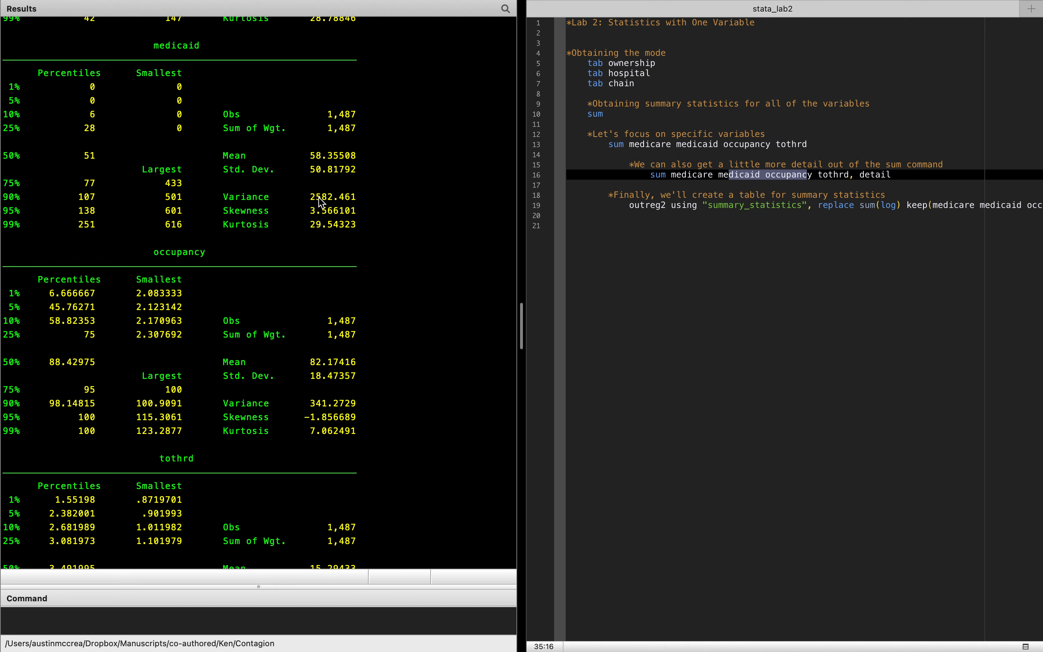
pyautogui.moveTo(311, 201); pyautogui.dragTo(377, 201)
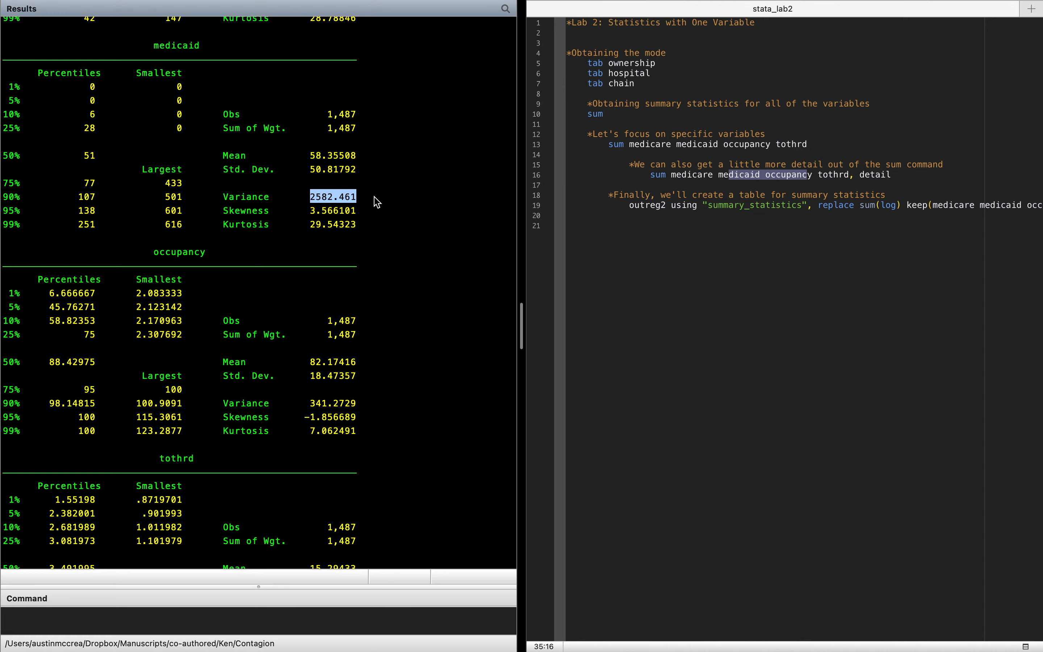
pyautogui.moveTo(305, 170); pyautogui.dragTo(388, 174)
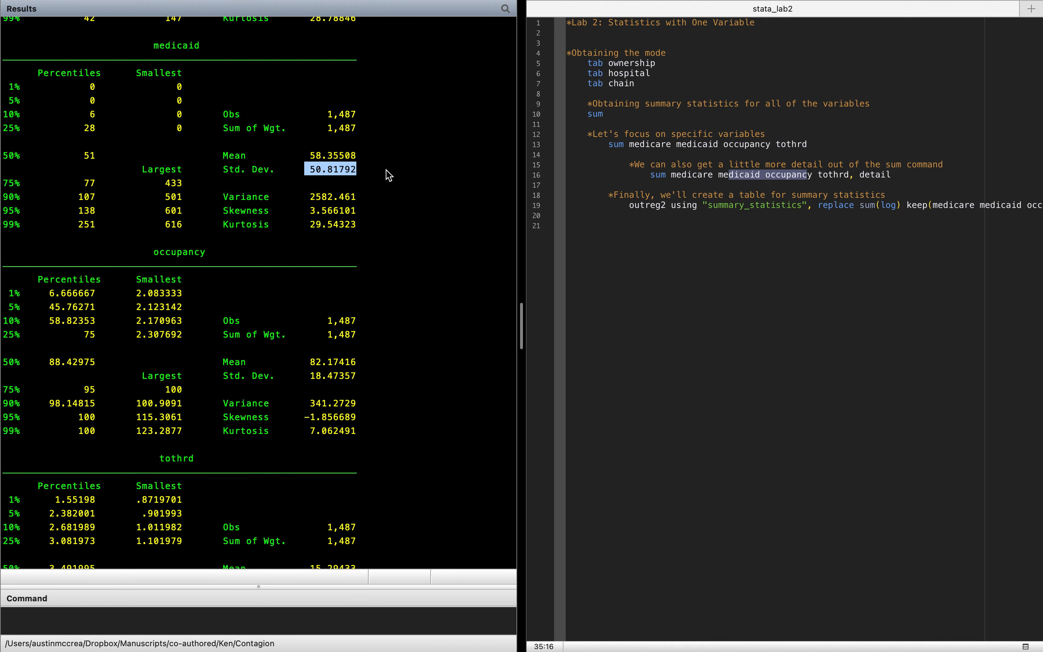
pyautogui.moveTo(311, 402); pyautogui.dragTo(388, 403)
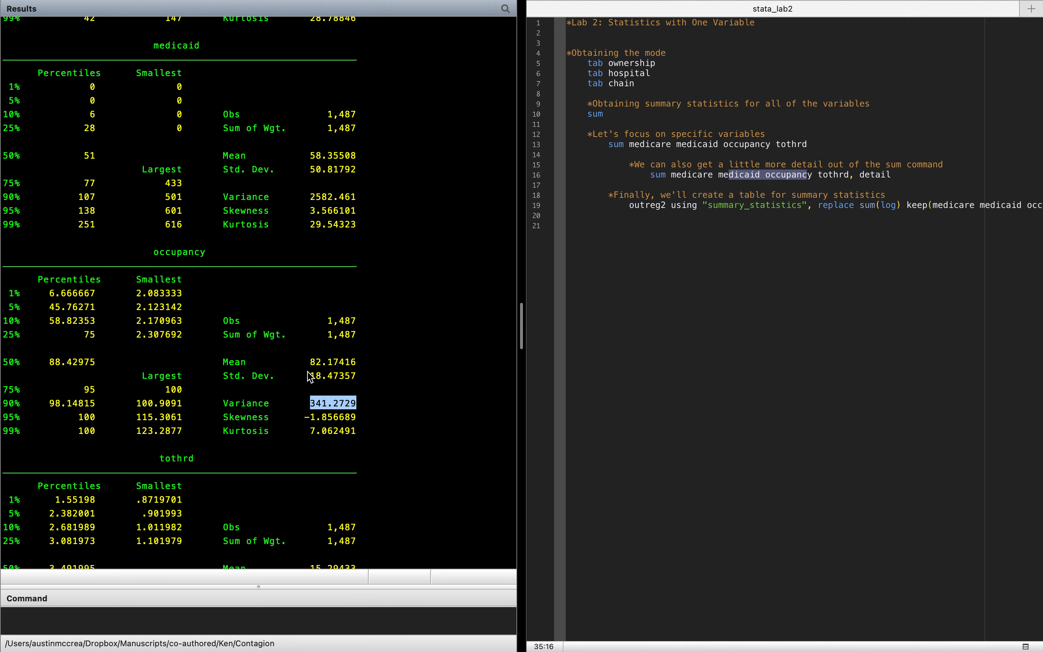
pyautogui.moveTo(321, 376); pyautogui.dragTo(381, 377)
pyautogui.scroll(-3, 369, 414)
pyautogui.scroll(-3, 370, 413)
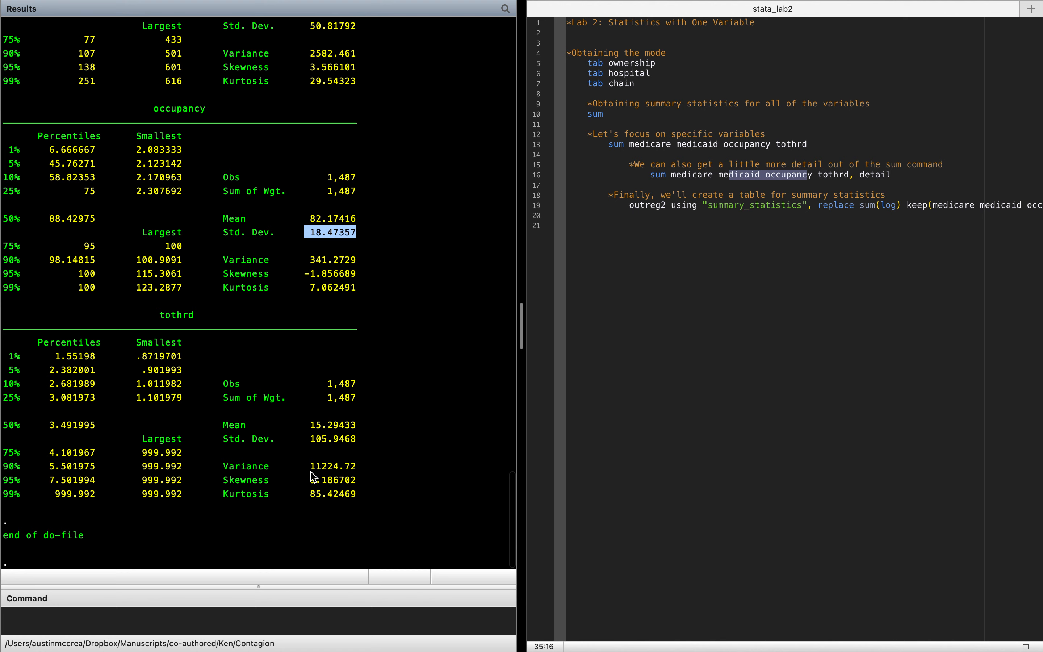
pyautogui.moveTo(310, 466); pyautogui.dragTo(382, 470)
pyautogui.moveTo(310, 439); pyautogui.dragTo(371, 444)
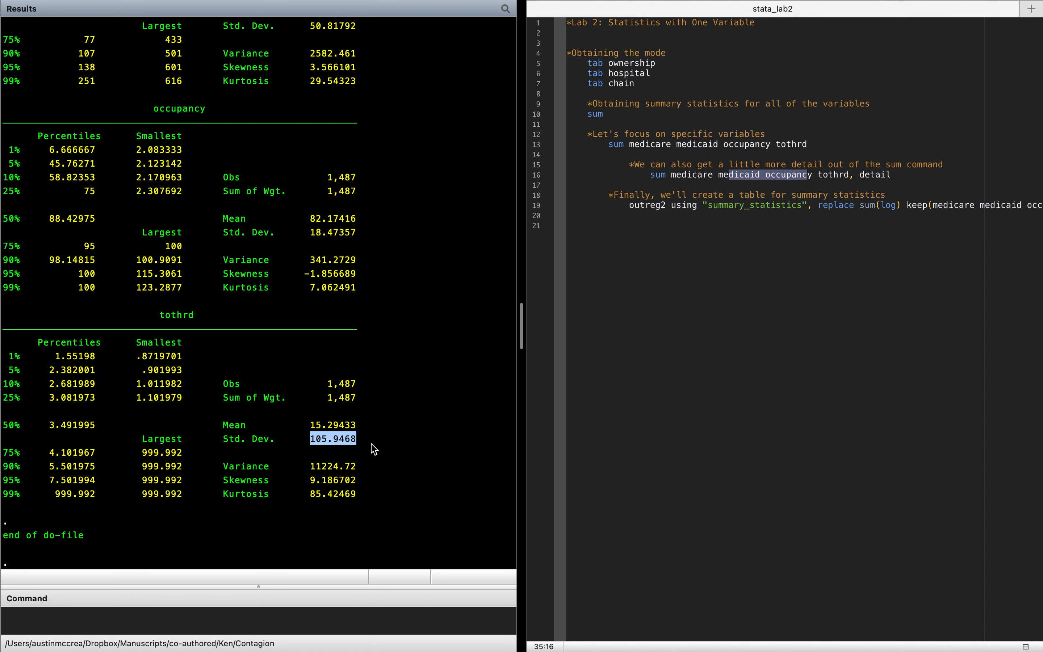
pyautogui.click(370, 443)
pyautogui.scroll(15, 293, 377)
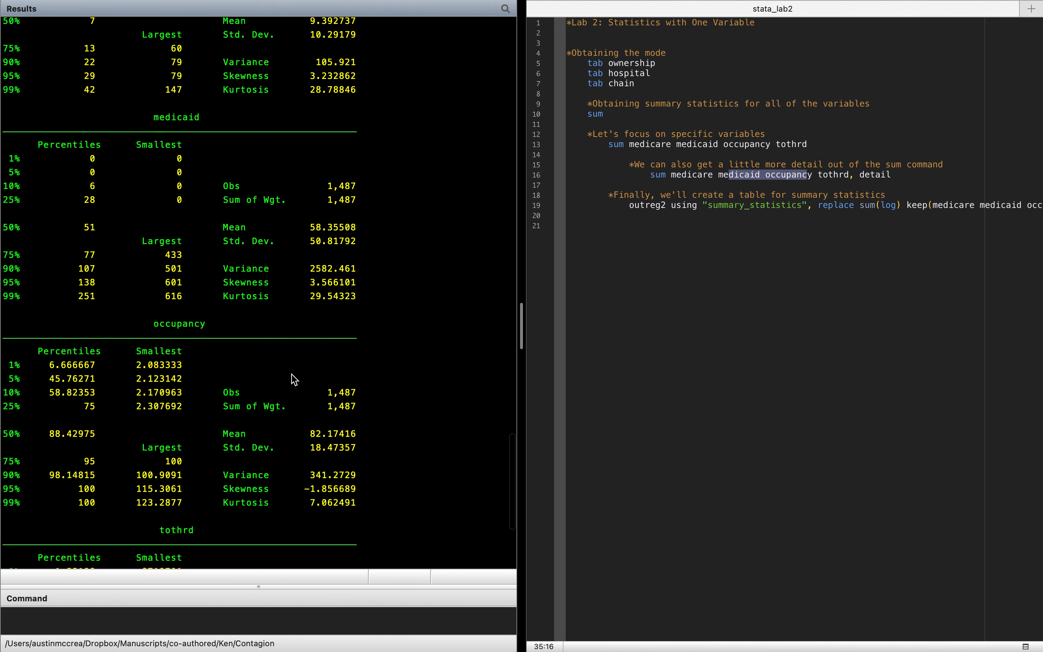
pyautogui.scroll(4, 293, 377)
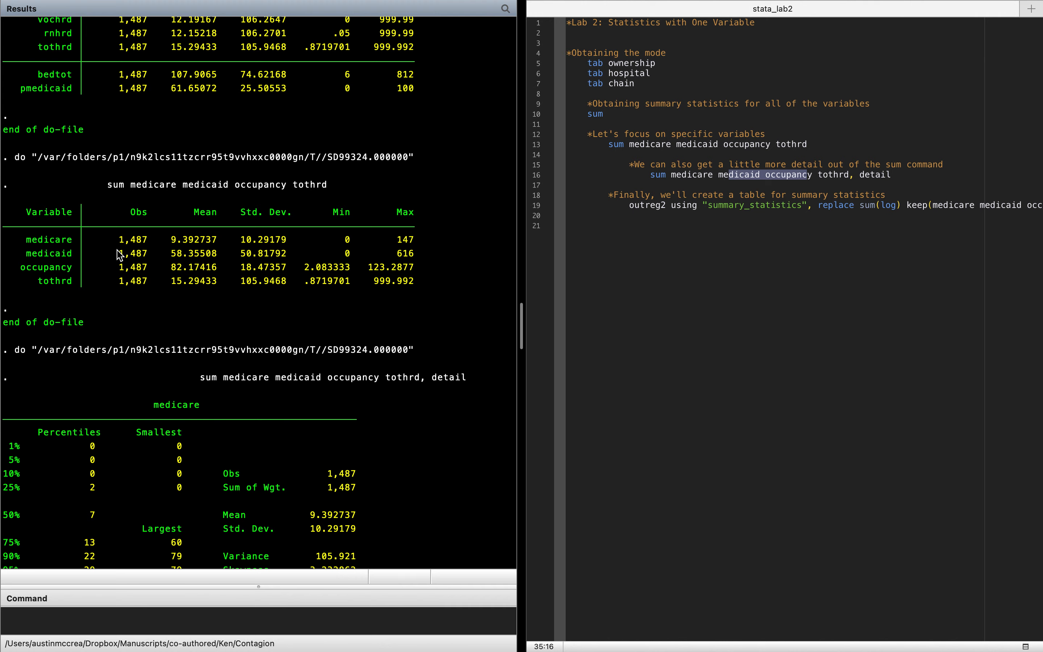
# Run a keyword search for outreg2 across all Stata documentation and net resources
pyautogui.scroll(-15, 189, 342)
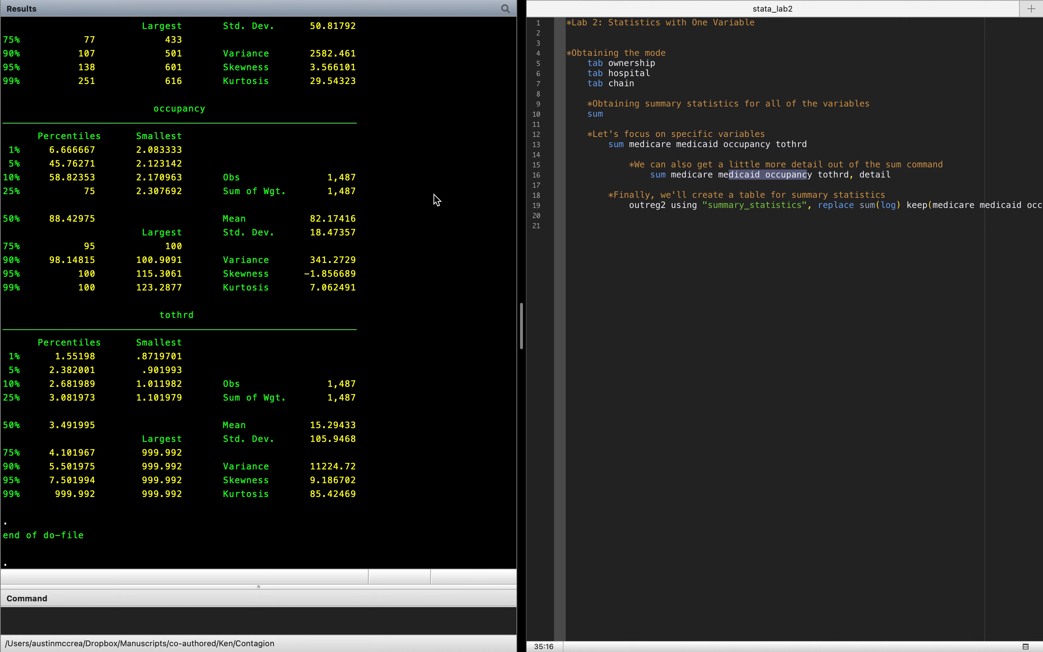
pyautogui.moveTo(380, 4)
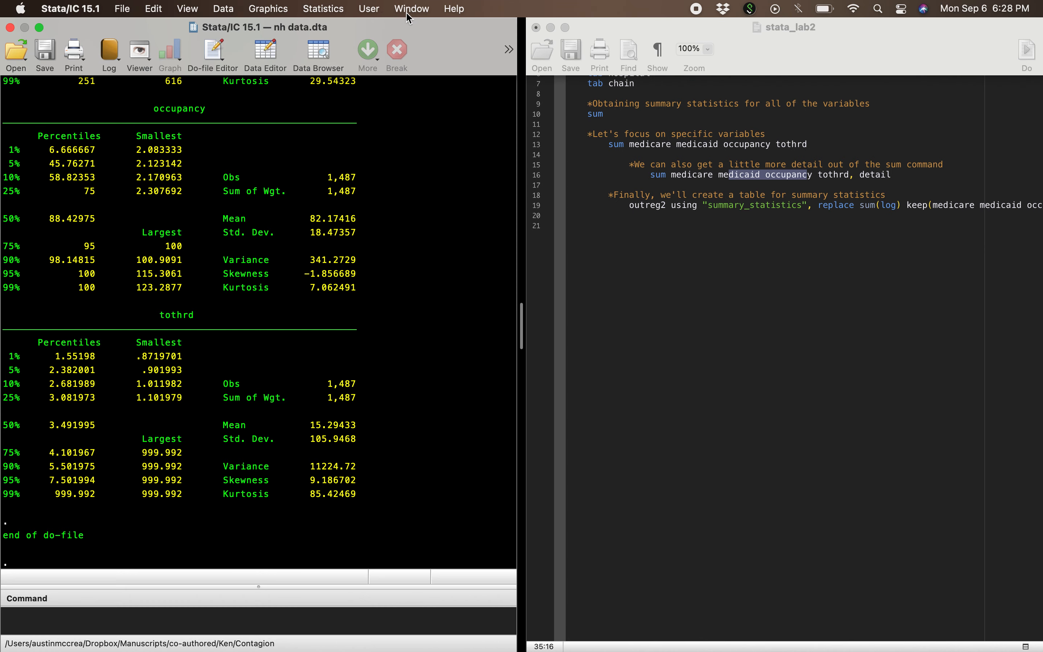
pyautogui.click(453, 9)
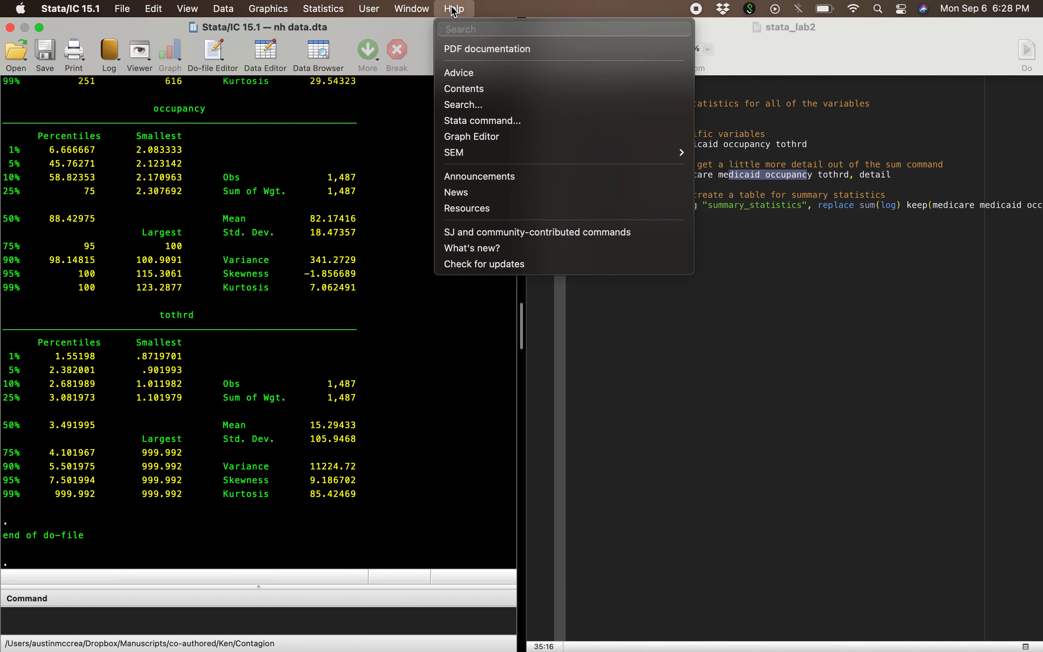
pyautogui.click(474, 104)
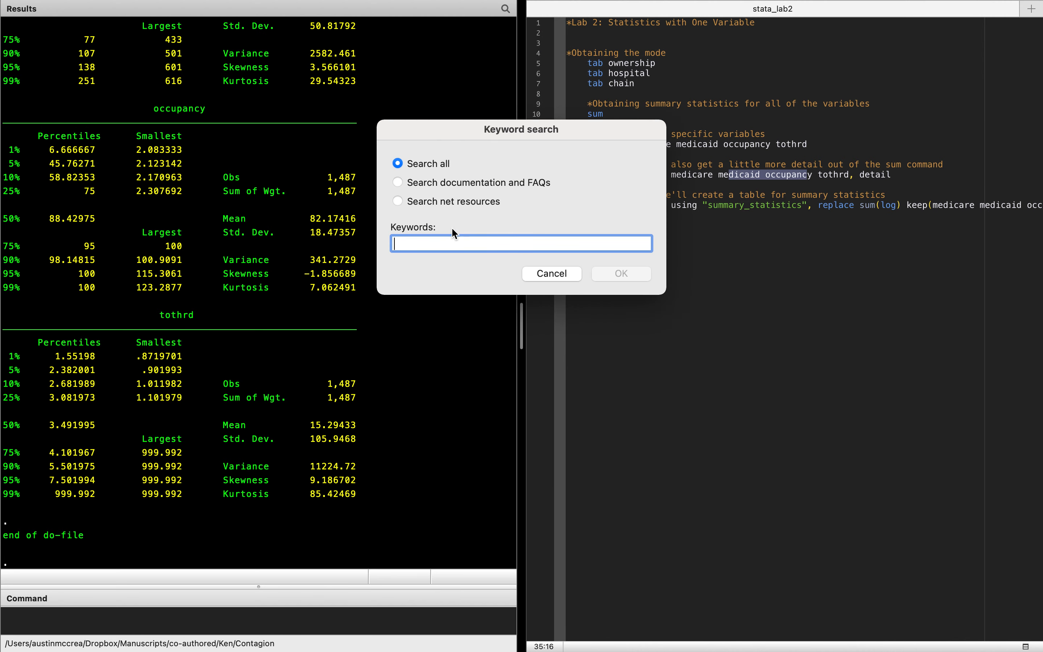
pyautogui.write('outreg2')
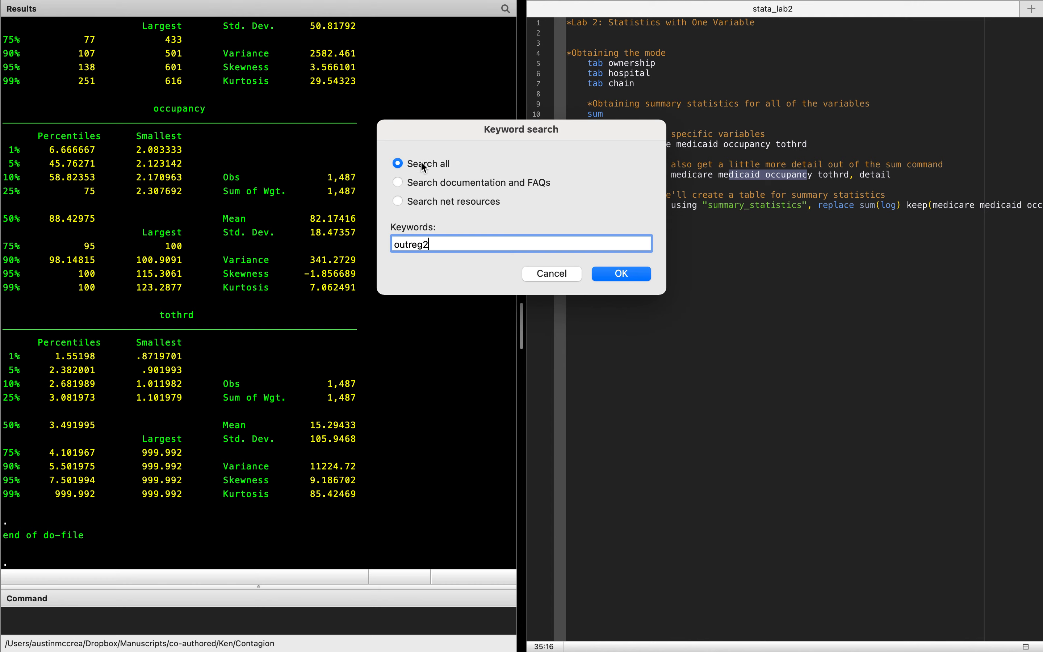
pyautogui.click(610, 272)
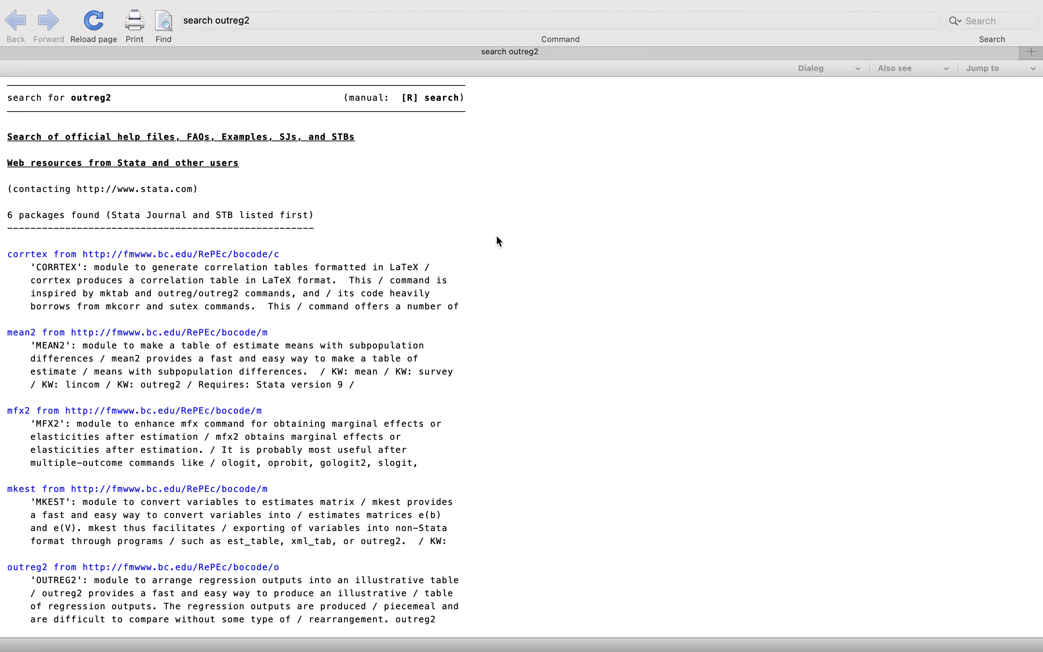
# Open the outreg2 package from the bocode/o archive, install it, and return to its description page
pyautogui.scroll(-5, 385, 389)
pyautogui.scroll(1, 383, 384)
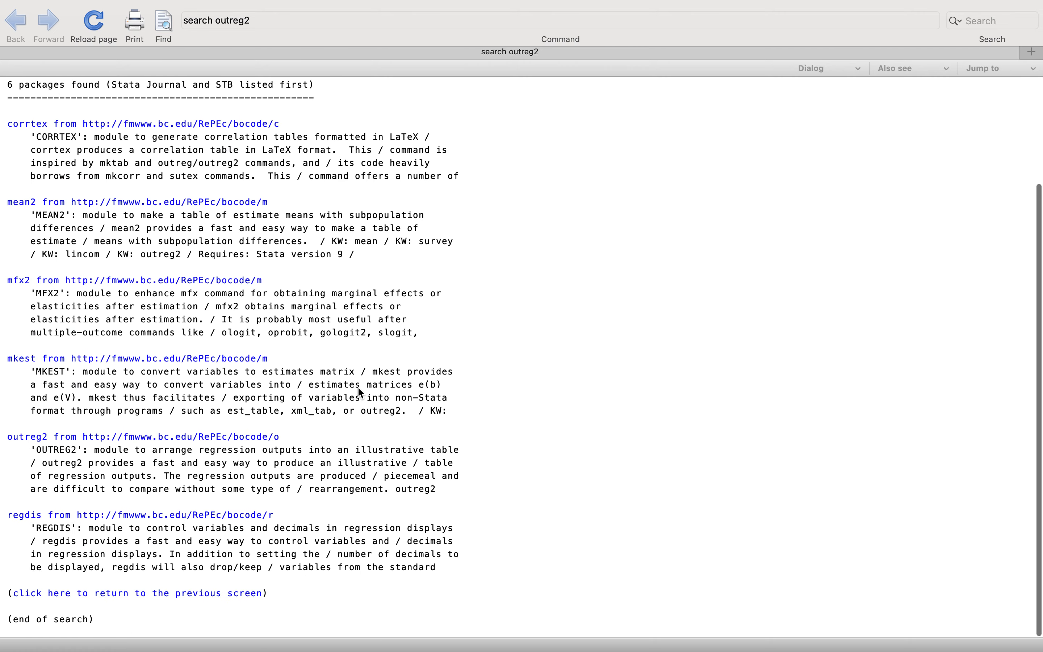
pyautogui.click(134, 439)
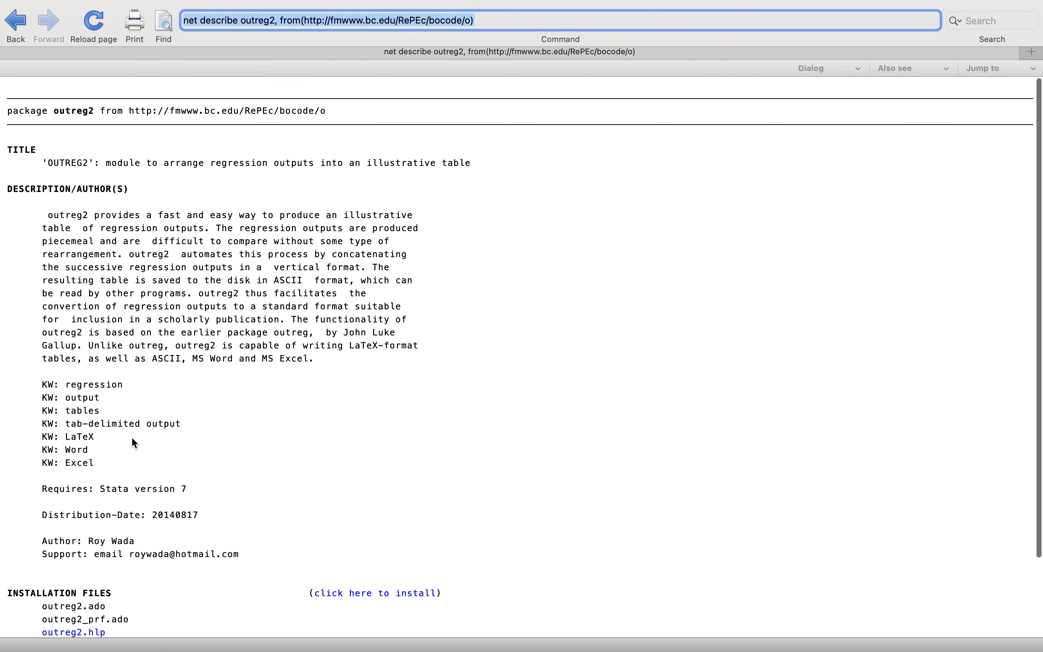
pyautogui.scroll(-3, 351, 429)
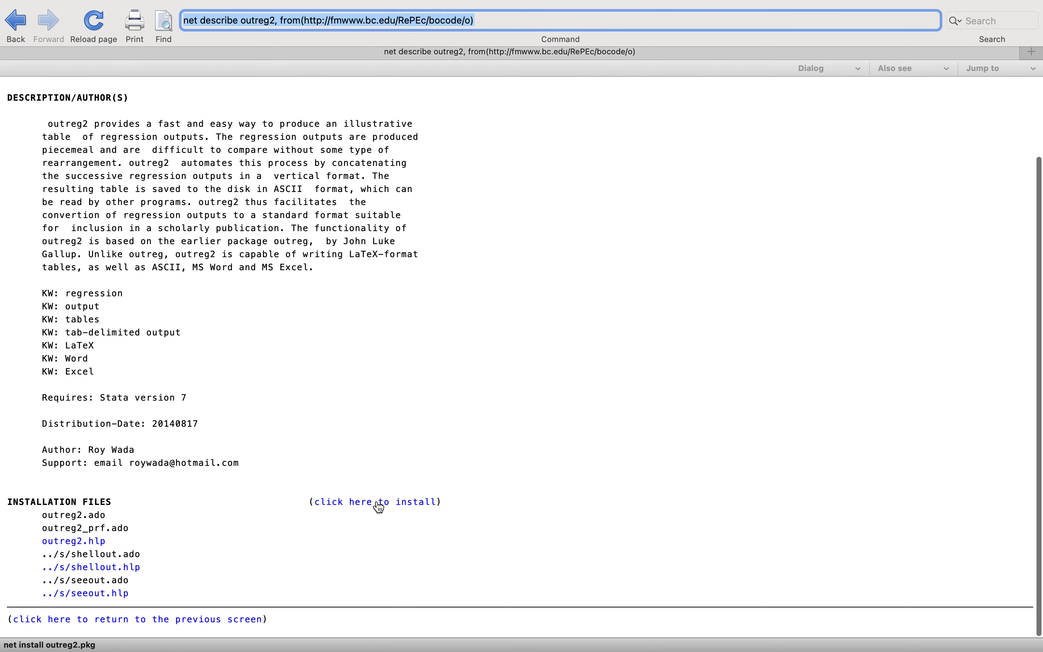
pyautogui.click(378, 502)
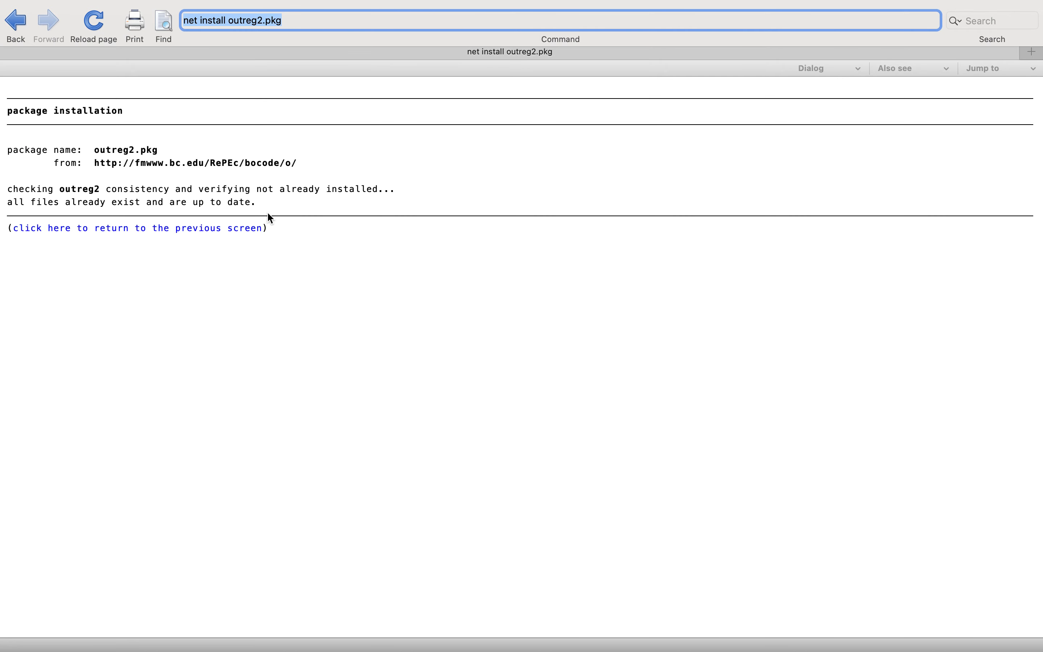
pyautogui.click(254, 228)
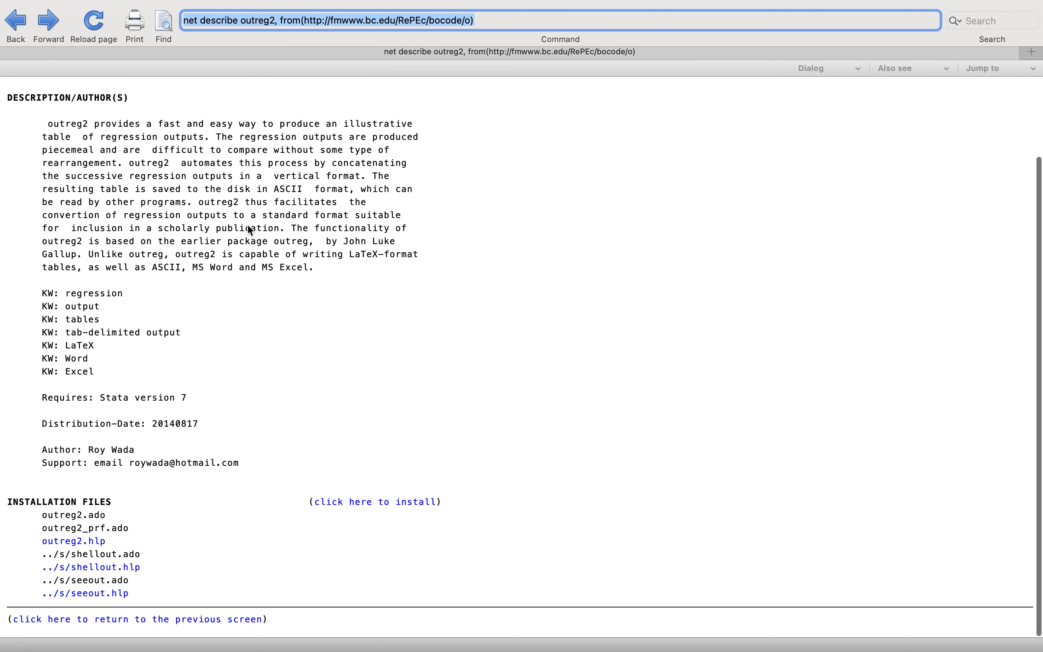
# Change the working directory to the Class example folder, ready for the outreg2 command on line 19
pyautogui.moveTo(74, 10)
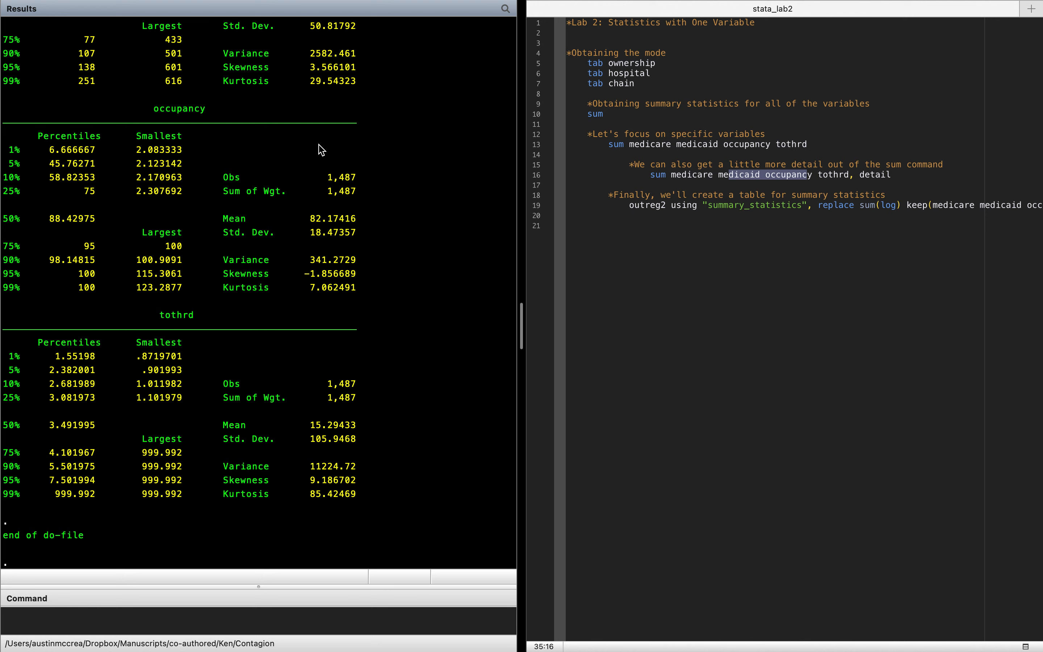
pyautogui.click(678, 205)
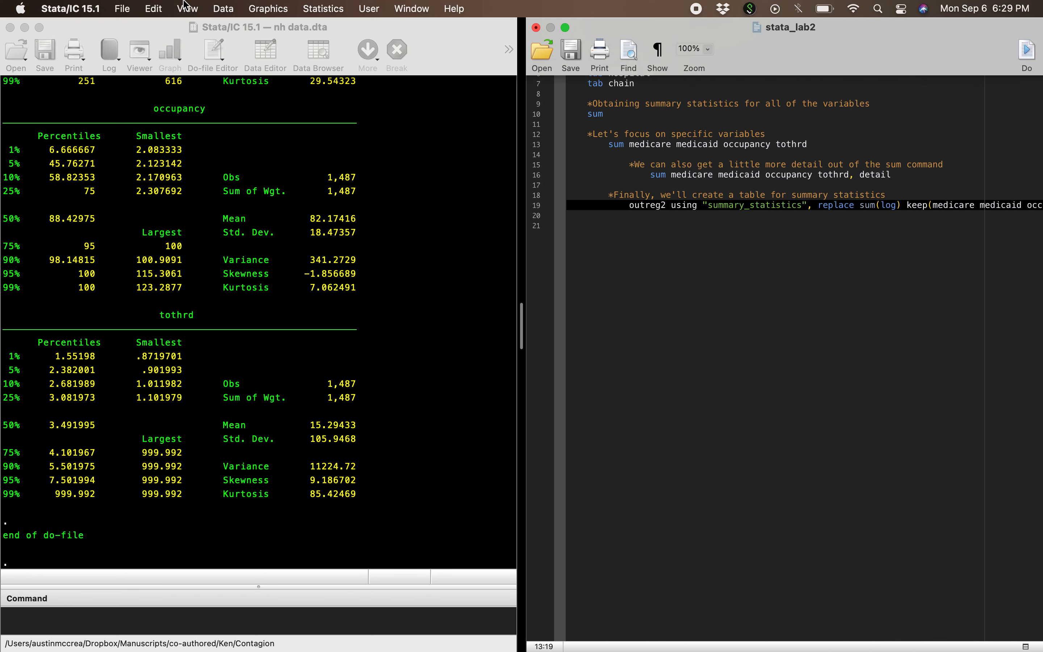
pyautogui.click(123, 9)
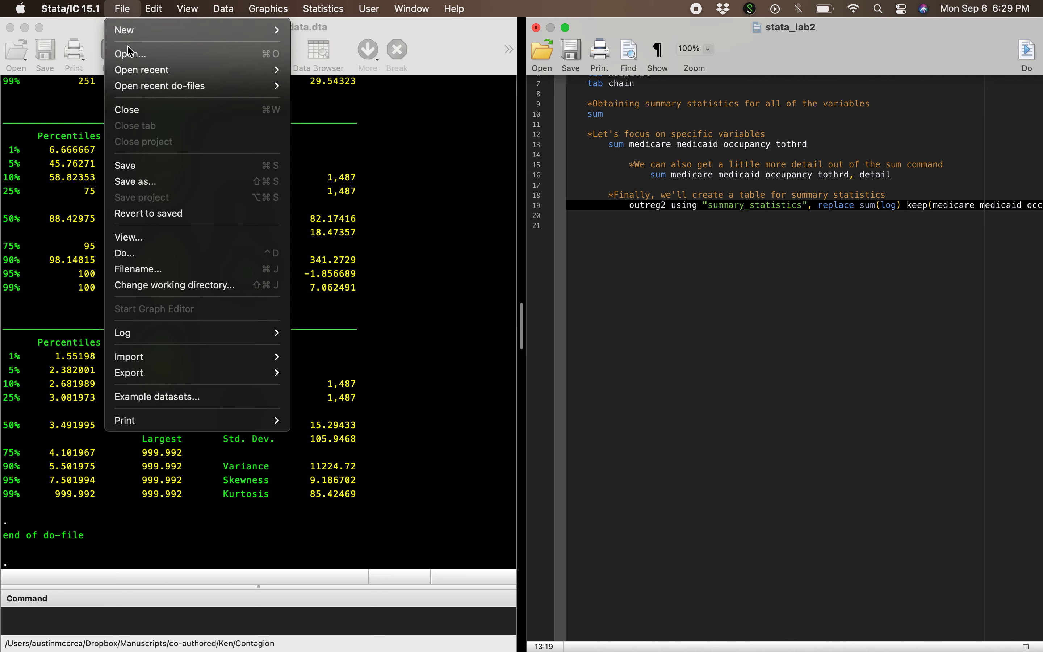
pyautogui.click(150, 286)
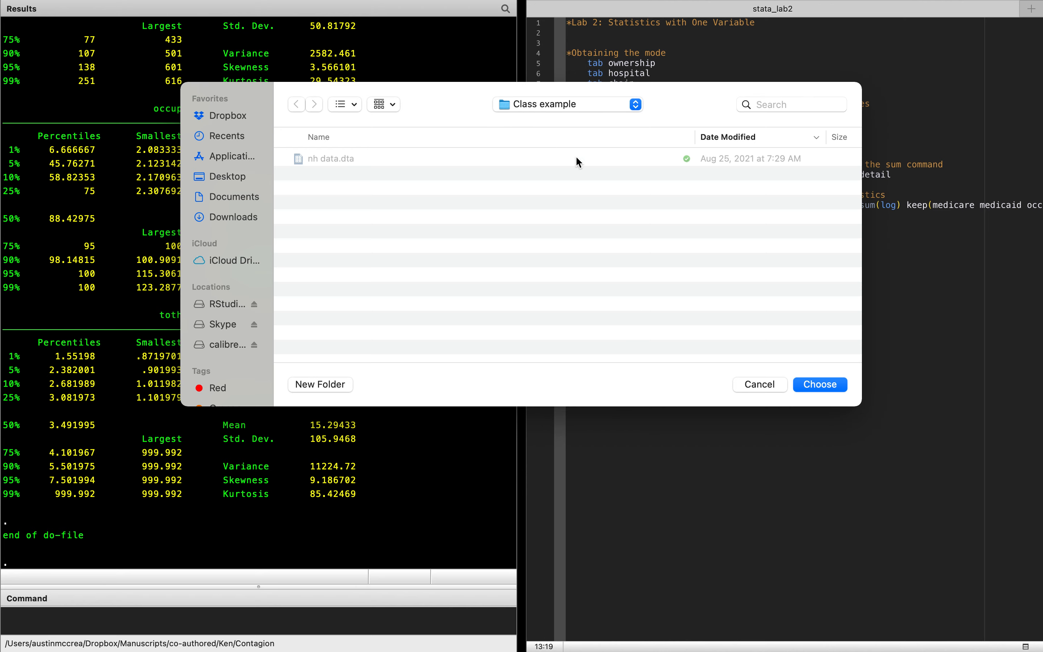
pyautogui.click(821, 385)
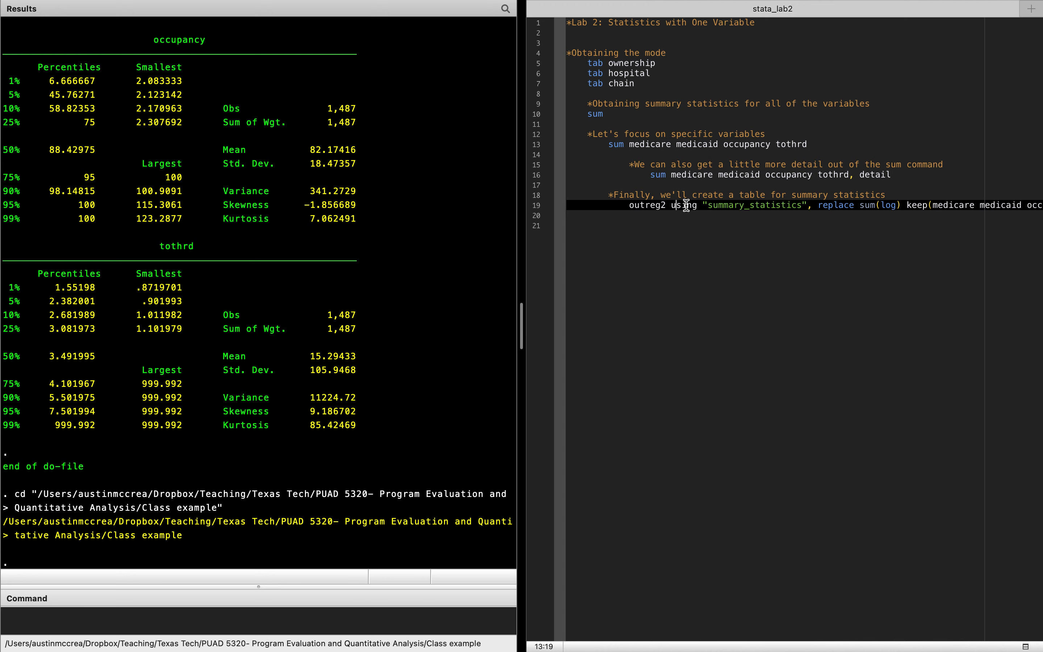
# Review the variables kept by the outreg2 command on line 19 and add the word option at its end
pyautogui.hscroll(3, 666, 204)
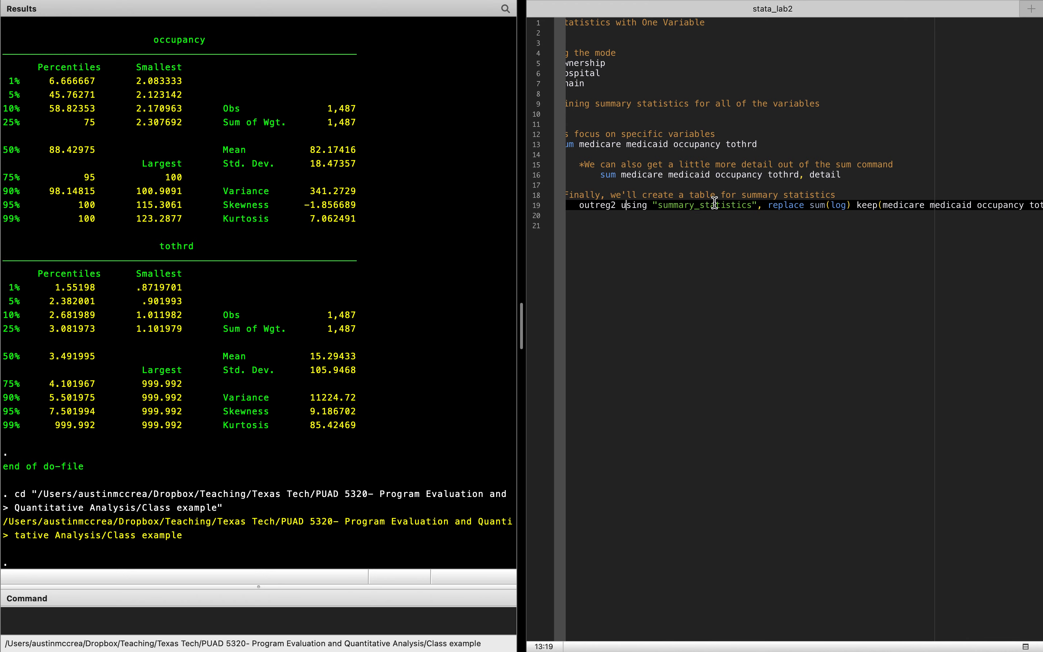
pyautogui.hscroll(3, 791, 205)
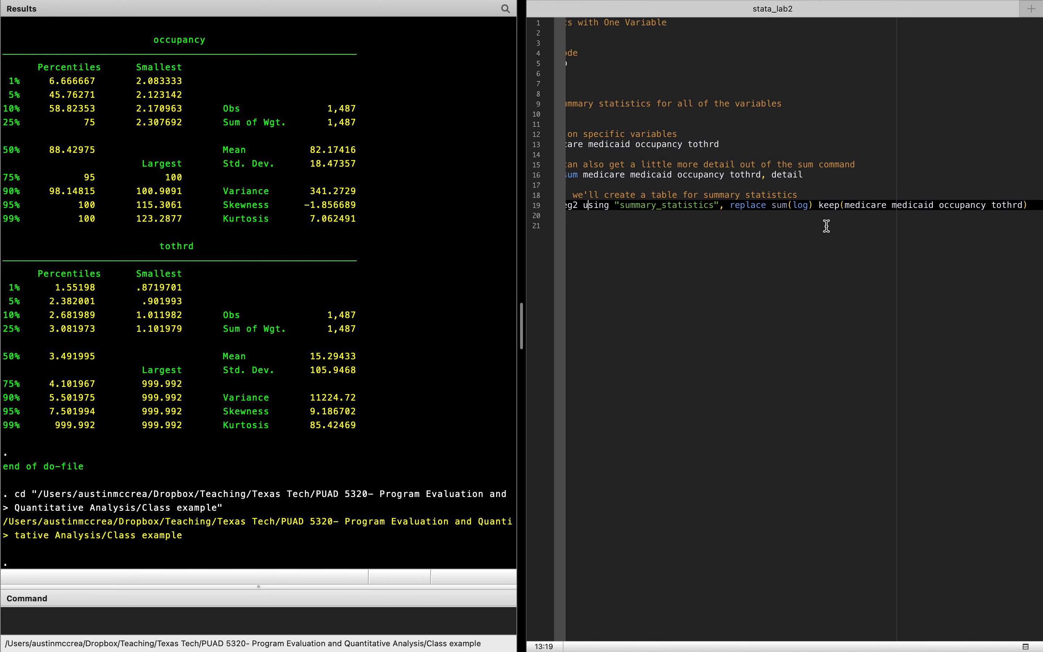
pyautogui.hscroll(4, 827, 226)
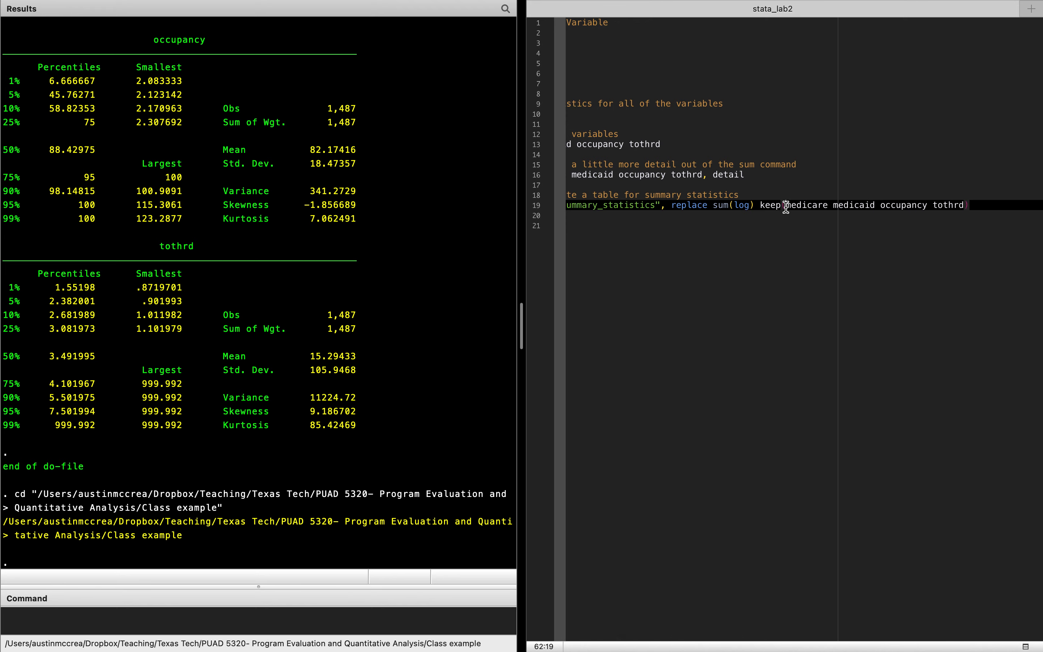
pyautogui.moveTo(785, 206); pyautogui.dragTo(962, 202)
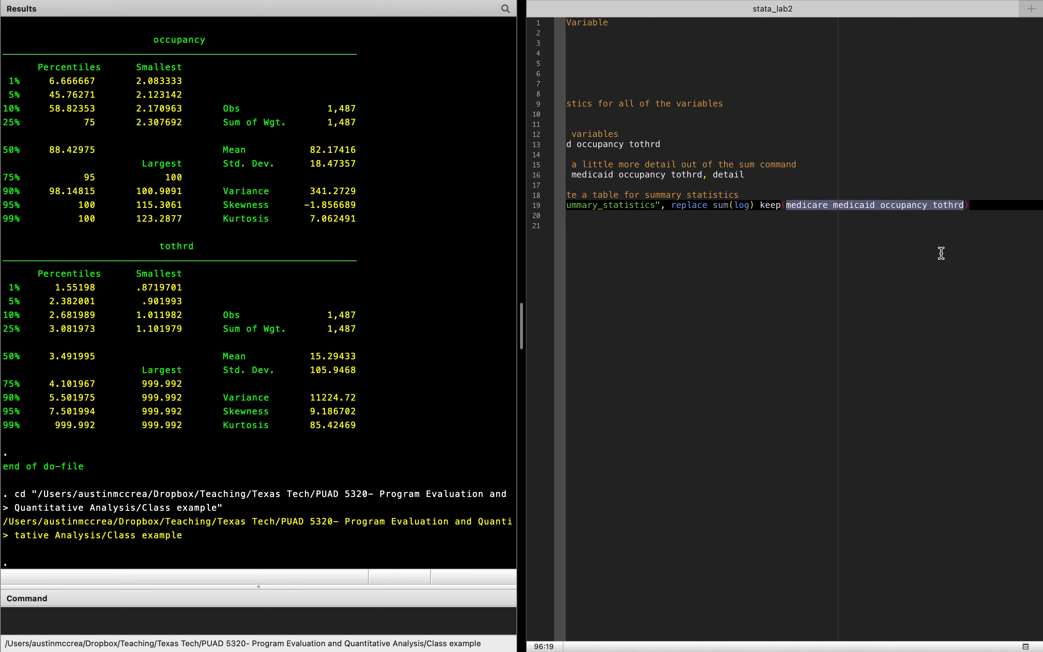
pyautogui.click(990, 204)
pyautogui.write('word')
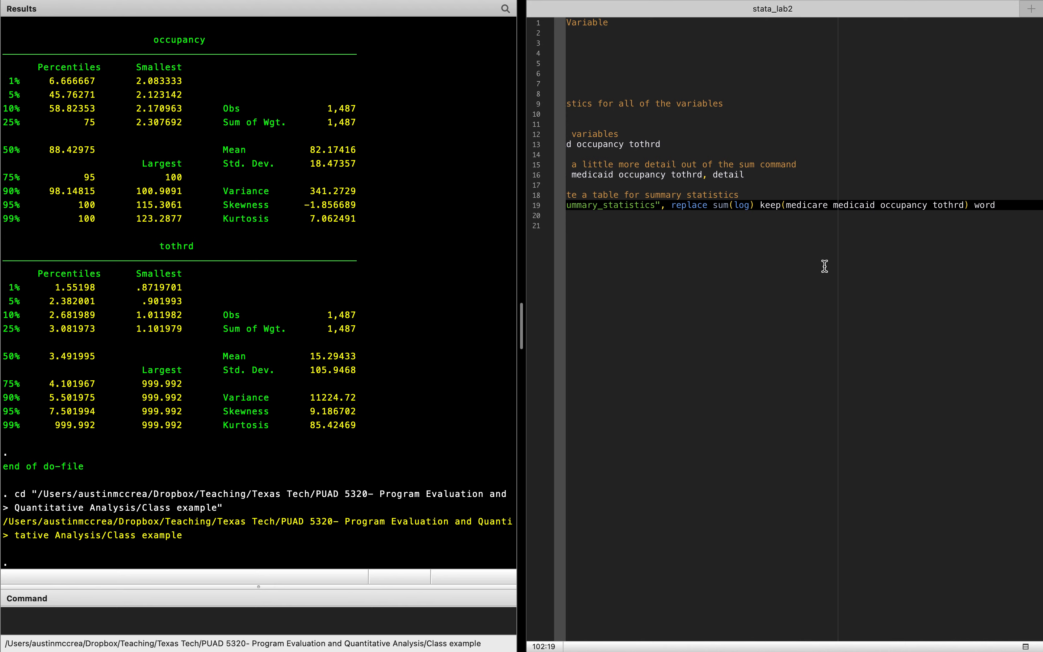
# Run only the outreg2 command on line 19 to export the summary_statistics table
pyautogui.hscroll(-5, 840, 265)
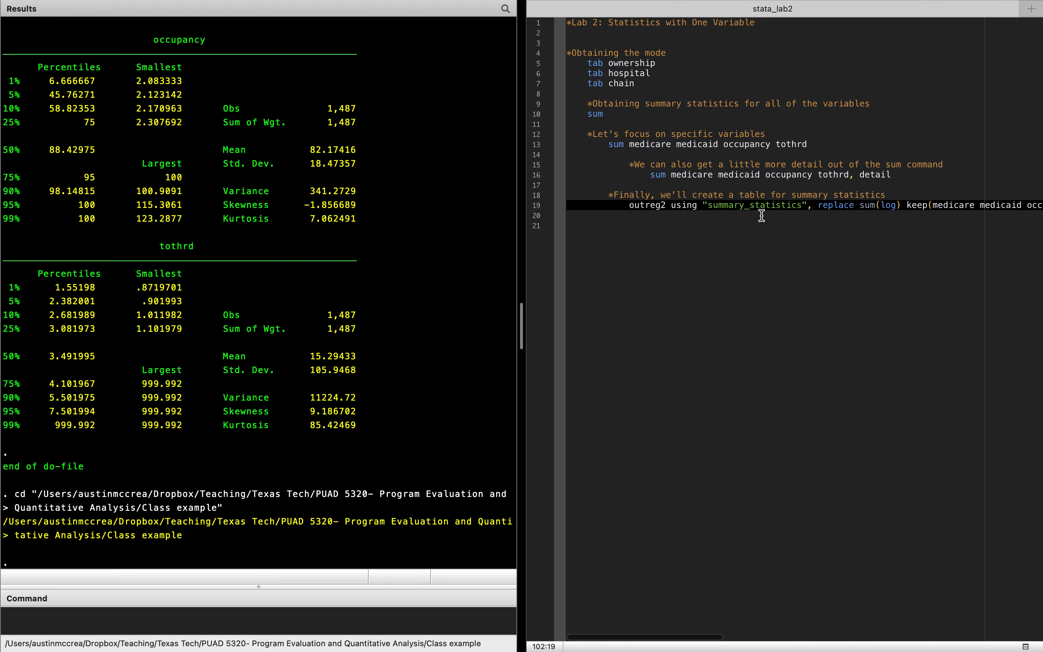
pyautogui.moveTo(754, 206); pyautogui.dragTo(813, 207)
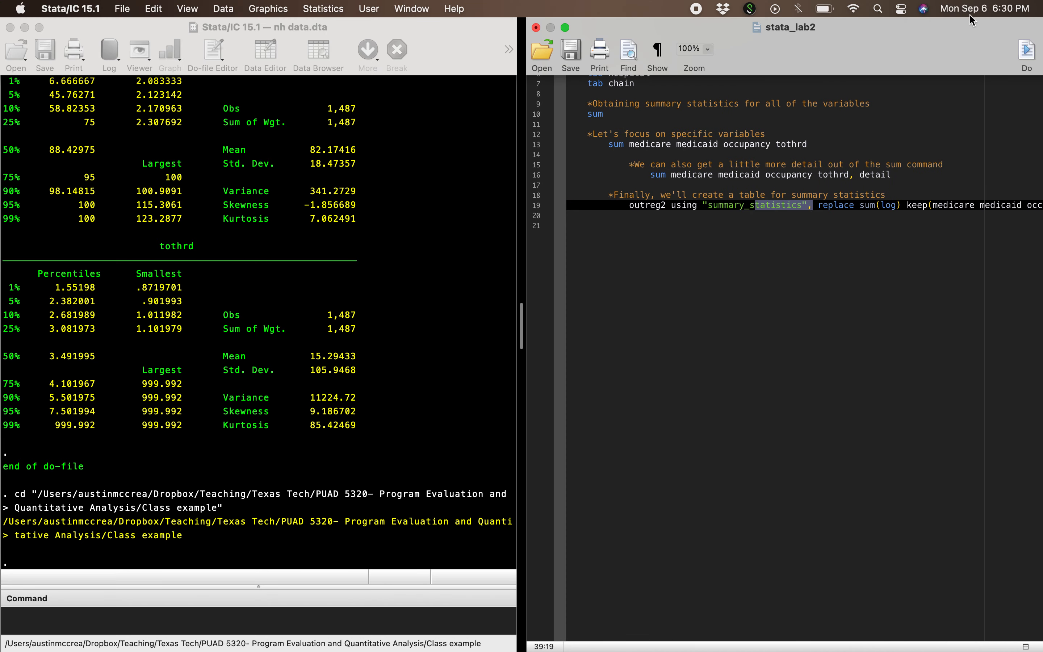
pyautogui.click(1027, 53)
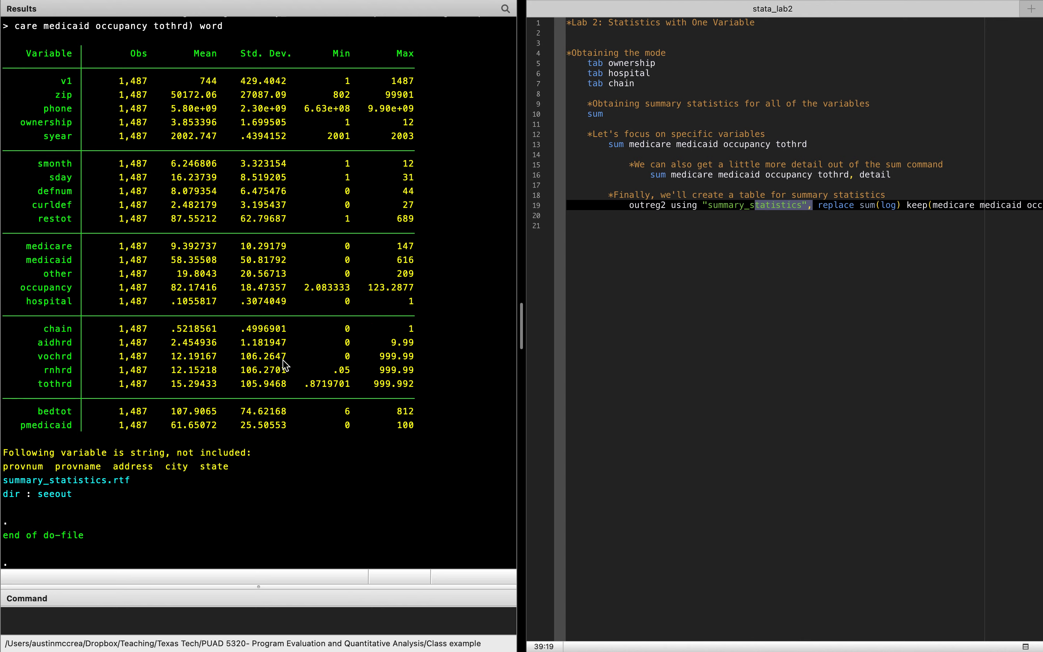
# Switch to Word and open summary_statistics.rtf from the Class example folder
pyautogui.moveTo(241, 642)
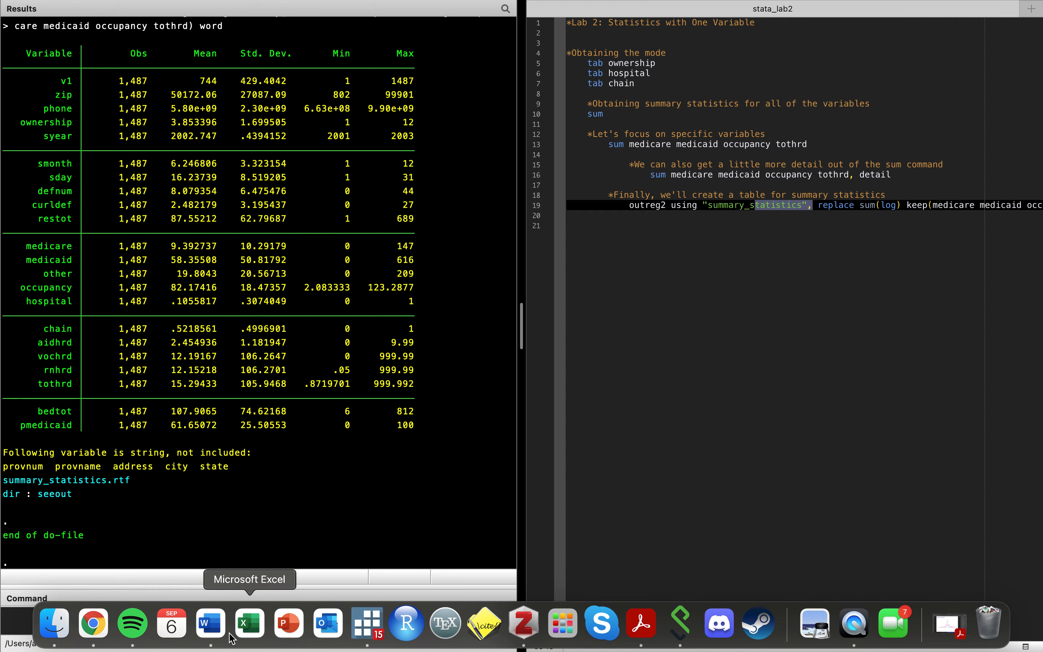
pyautogui.click(210, 624)
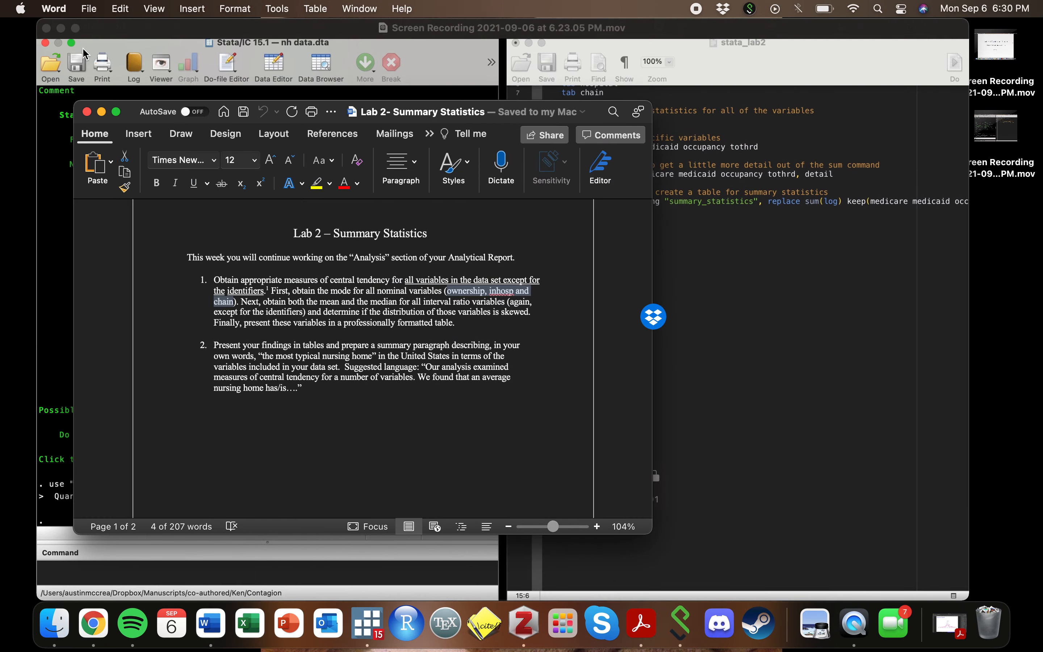
pyautogui.click(89, 9)
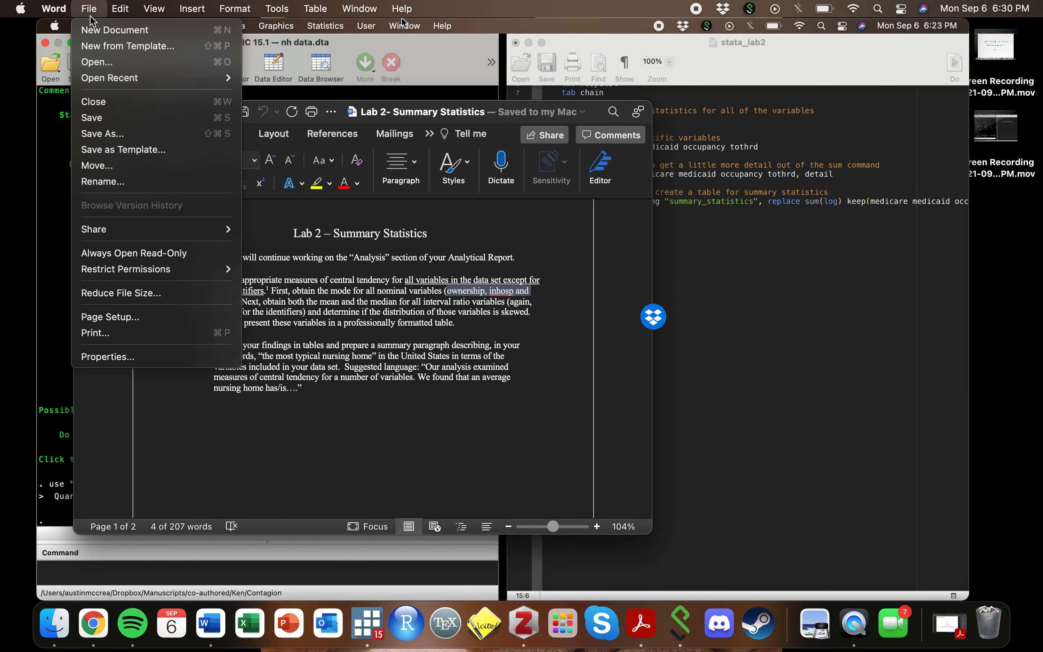
pyautogui.click(105, 63)
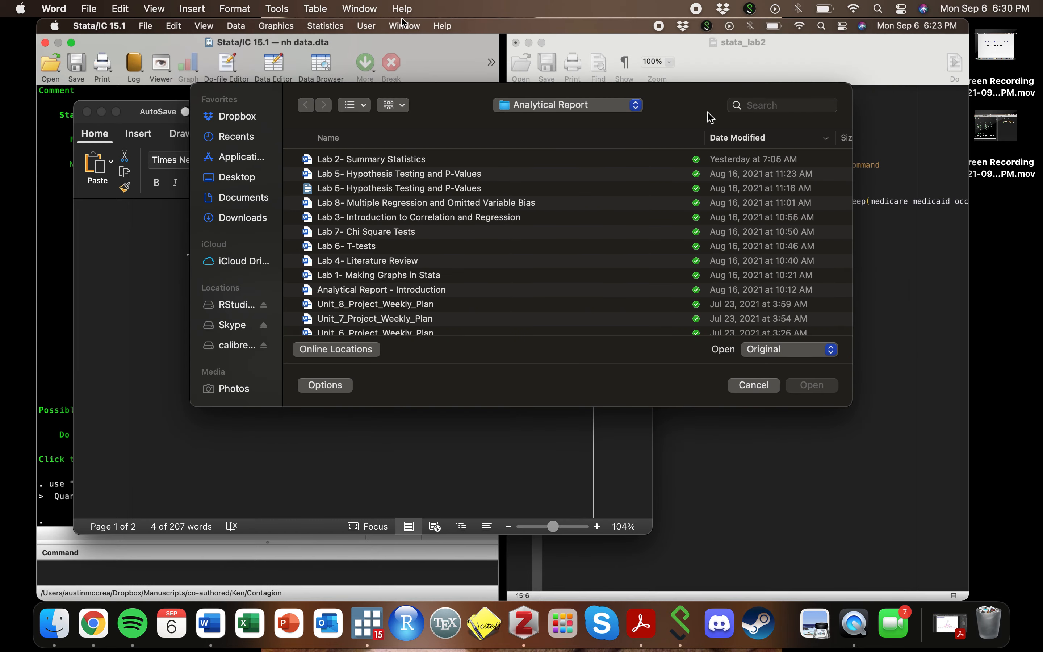
pyautogui.click(633, 105)
pyautogui.click(618, 124)
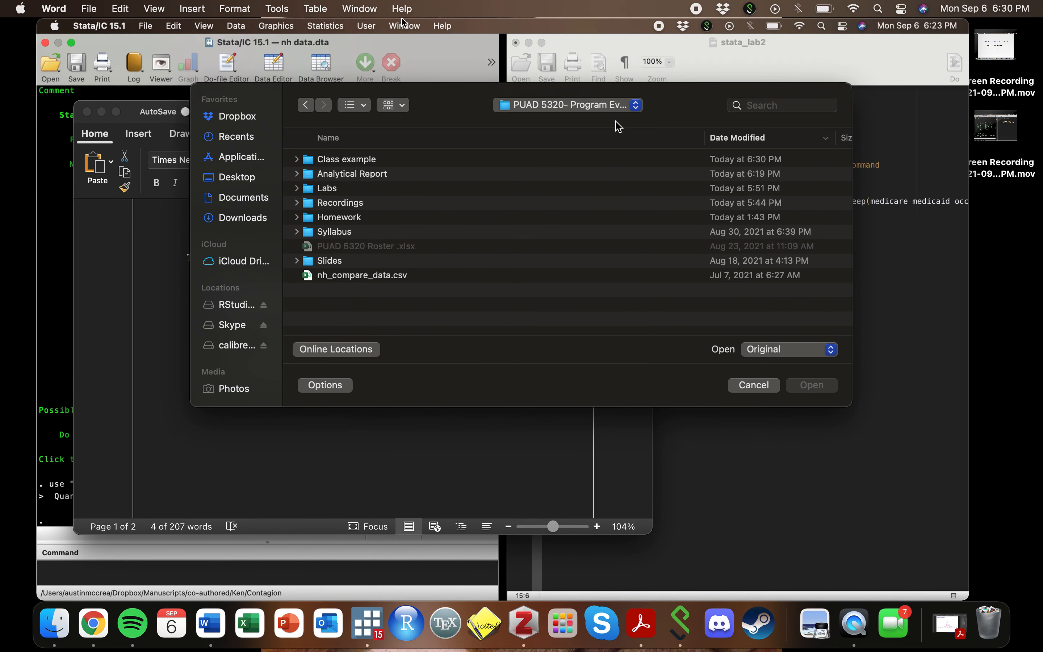
pyautogui.doubleClick(372, 159)
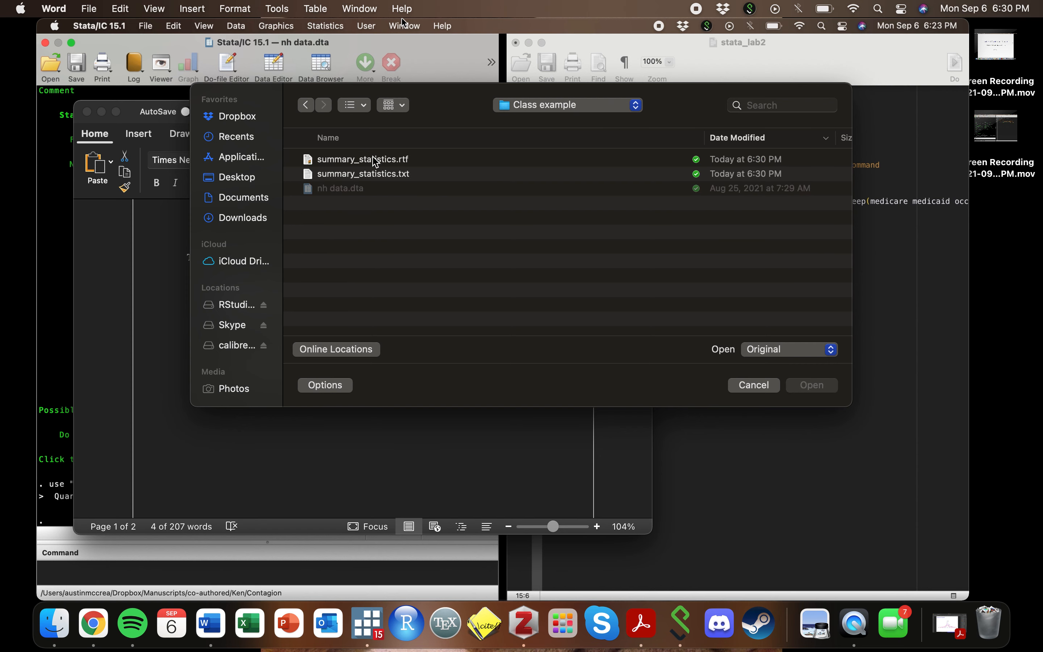
pyautogui.click(412, 159)
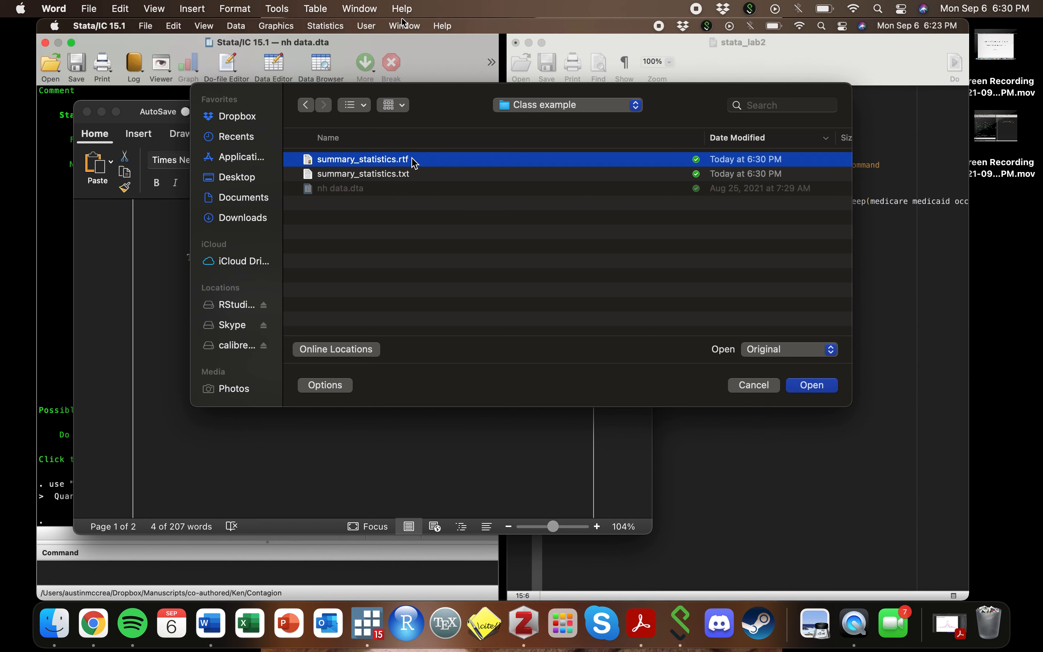
pyautogui.click(812, 384)
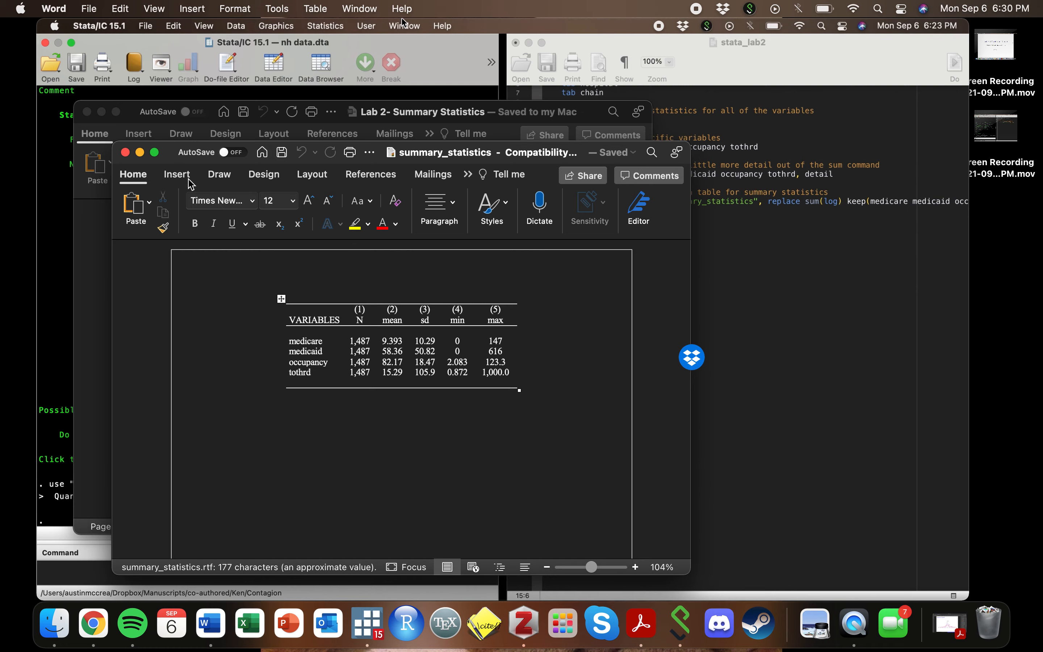
# Show the summary_statistics document full screen and switch its page from dark to a white background
pyautogui.click(155, 152)
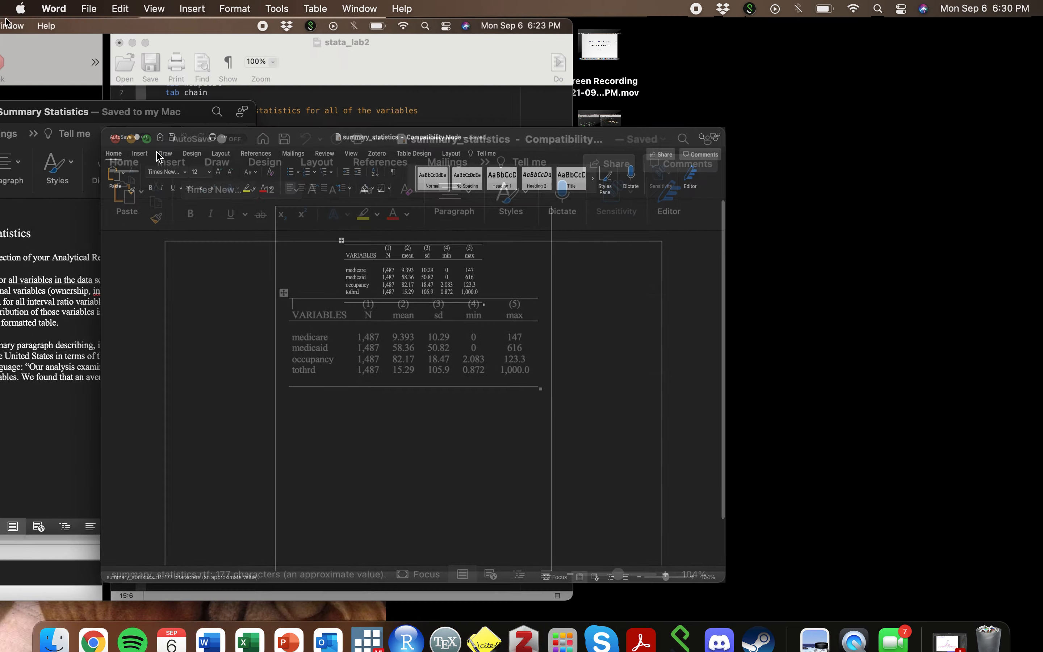
pyautogui.click(419, 38)
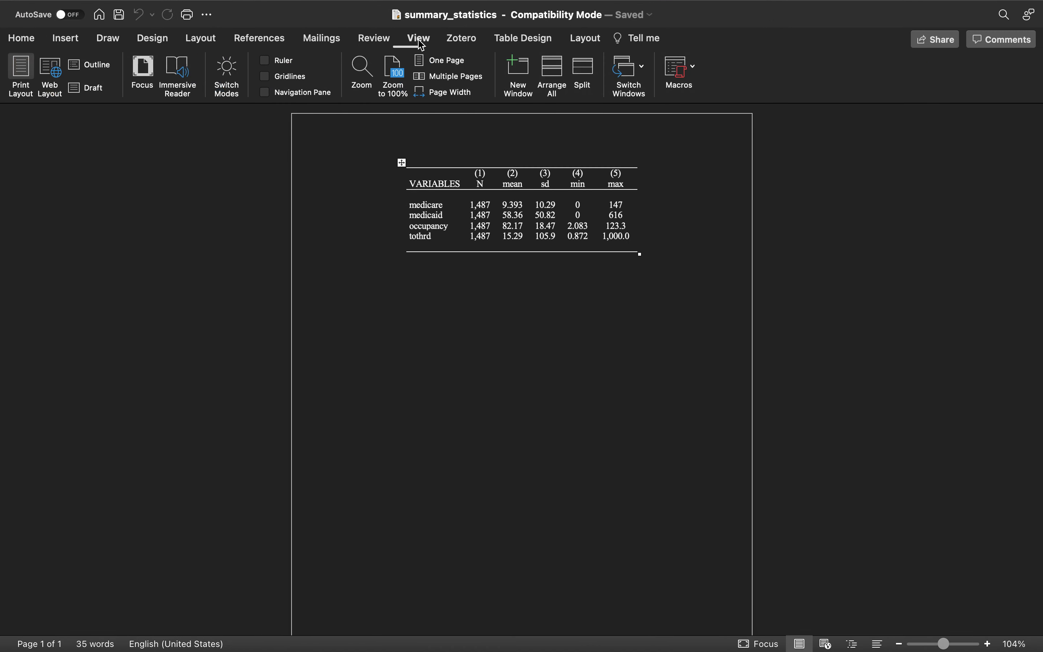
pyautogui.click(225, 71)
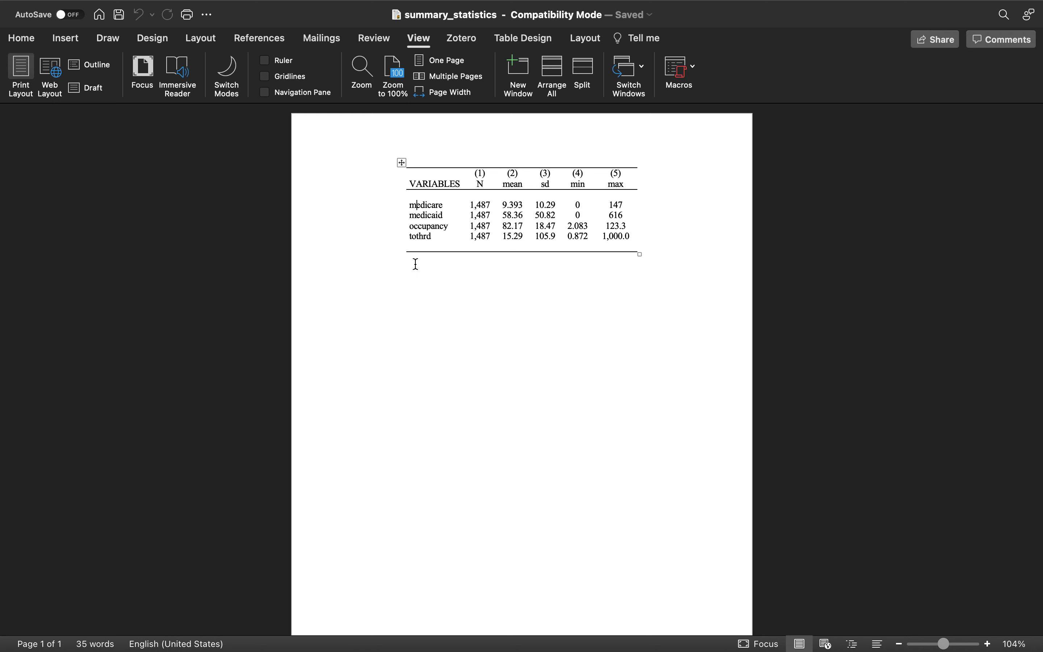
# Capitalize the first two variable names in the table as Medicare and Medicaid
pyautogui.press('BackSpace')
pyautogui.write('M')
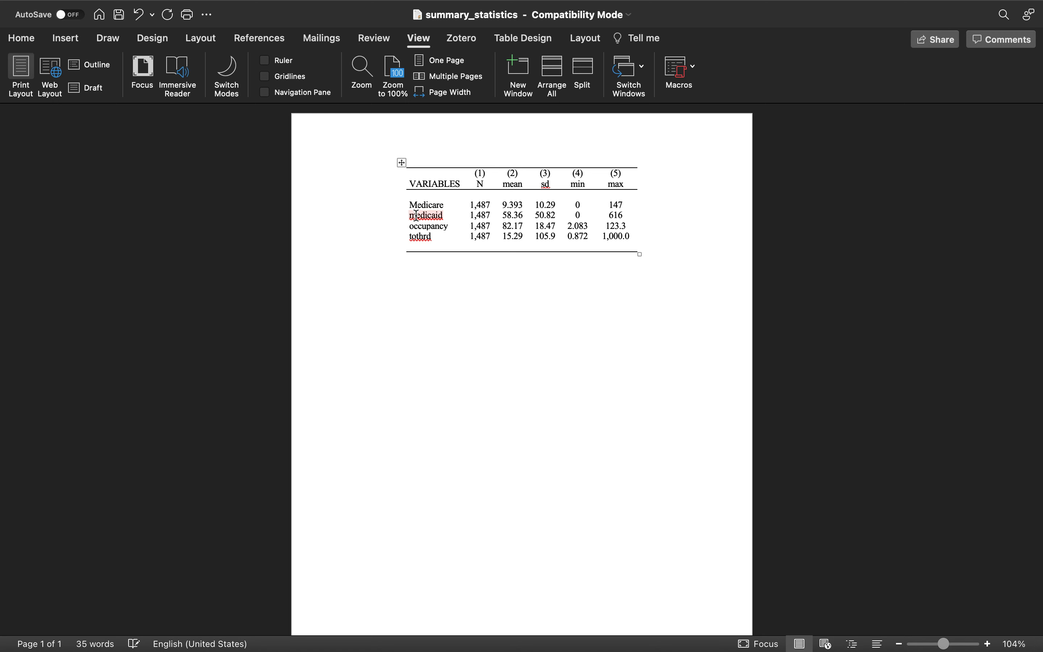
pyautogui.click(415, 215)
pyautogui.press('BackSpace')
pyautogui.write('M')
# Change the occupancy label in the table to "Occupancy Rate"
pyautogui.click(414, 229)
pyautogui.press('BackSpace')
pyautogui.write('U')
pyautogui.press('BackSpace')
pyautogui.write('O Rat')
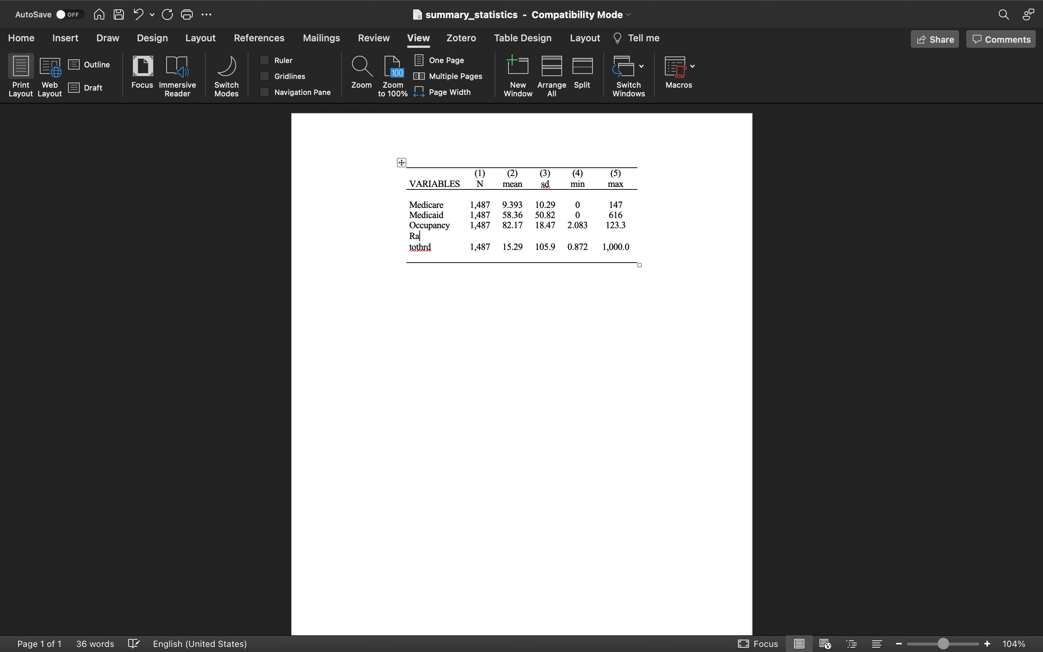
# Replace the tothrd label with "Total Nursing Hours Per Resident Day"
pyautogui.click(432, 248)
pyautogui.press('BackSpace')
pyautogui.press('BackSpace')
pyautogui.write('Total Nursinng H')
pyautogui.press('BackSpace')
pyautogui.press('BackSpace')
pyautogui.press('BackSpace')
pyautogui.press('BackSpace')
pyautogui.press('BackSpace')
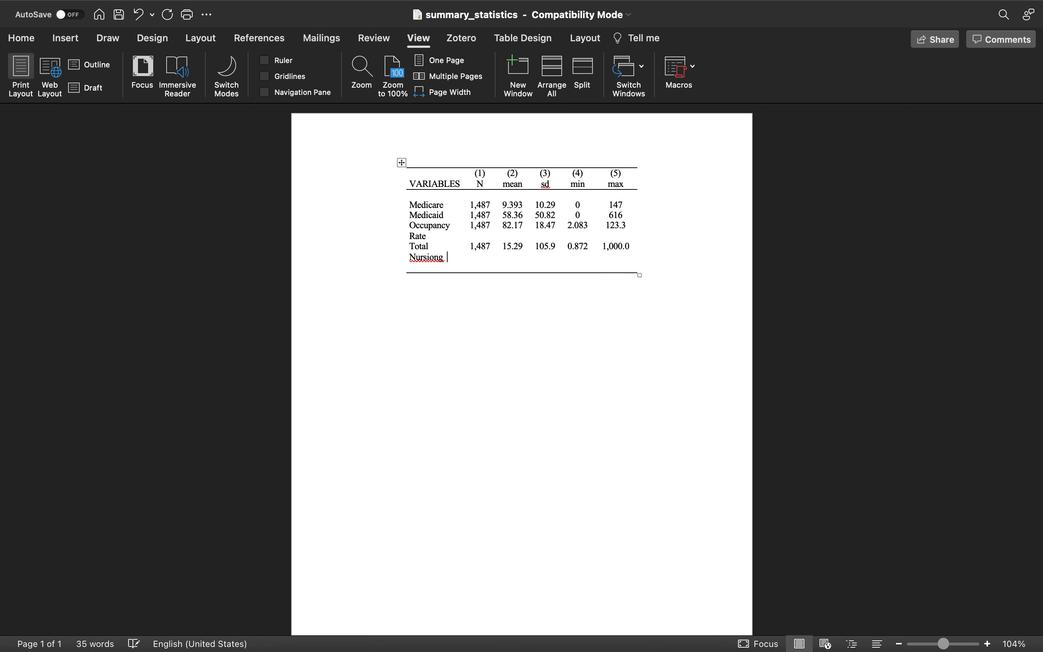
pyautogui.write('ng Hou')
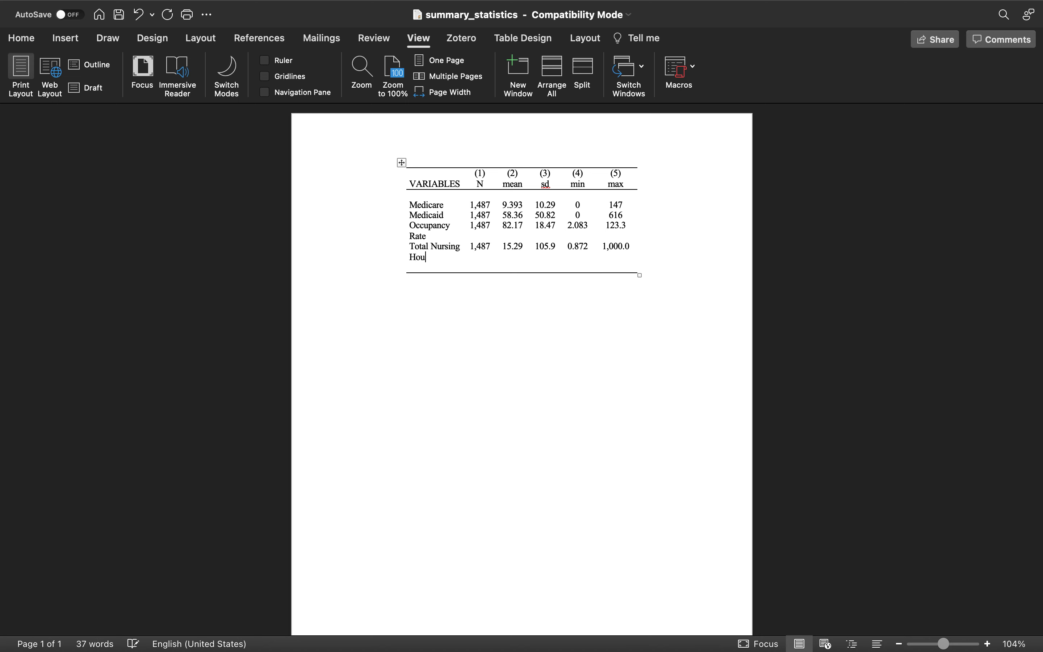
pyautogui.write('rs Perr Resident Day')
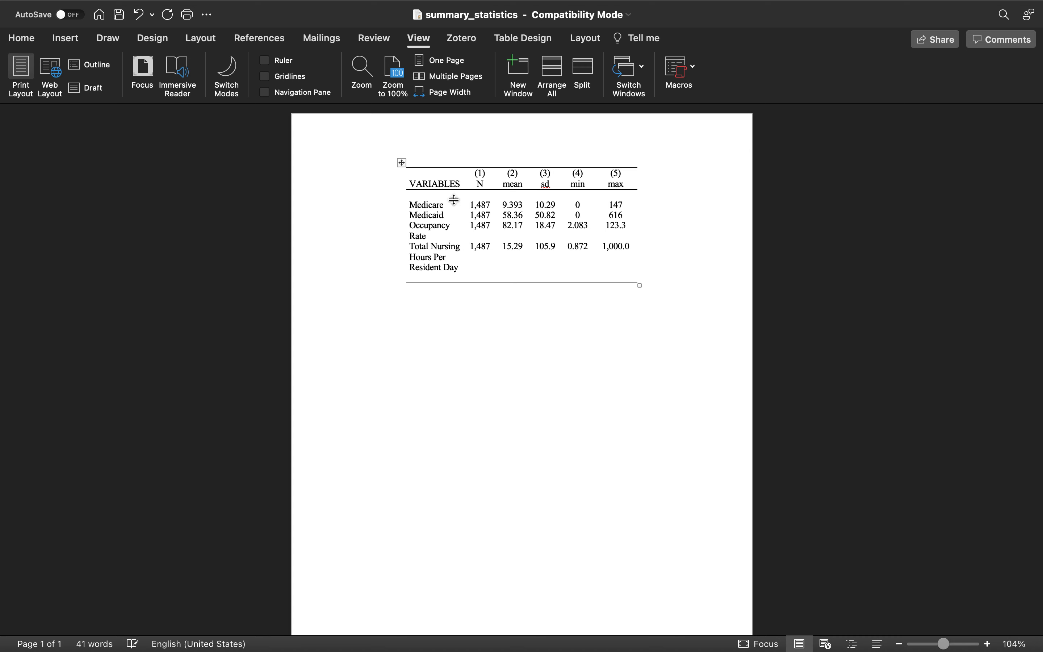
# Show the table gridlines, extend the table's outer edge and widen the min column
pyautogui.click(546, 43)
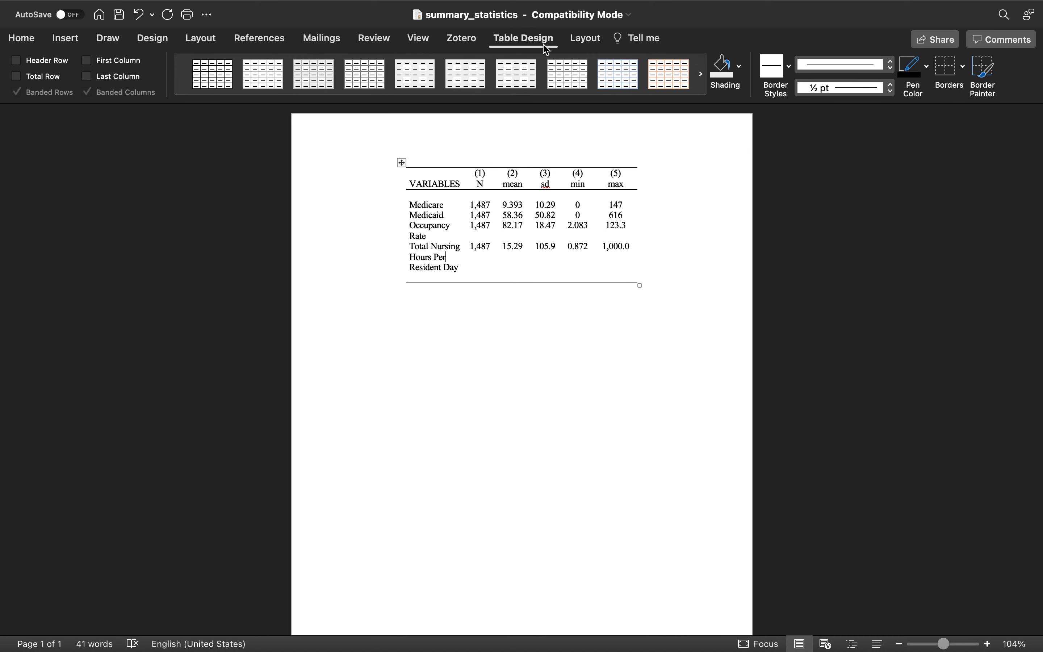
pyautogui.click(582, 43)
pyautogui.click(65, 67)
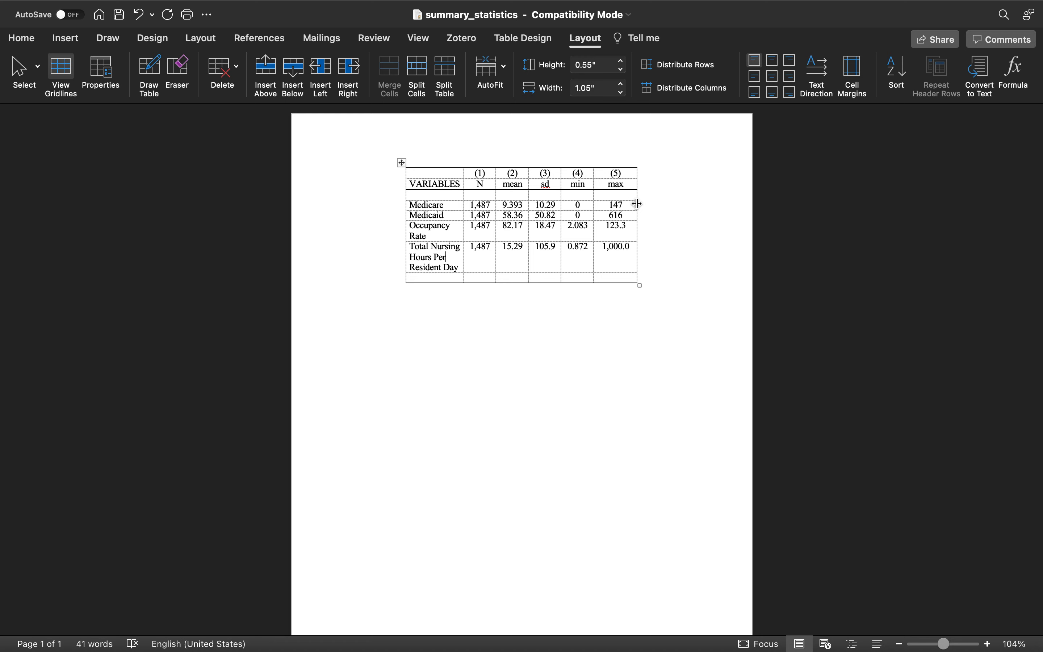
pyautogui.moveTo(638, 204); pyautogui.dragTo(671, 203)
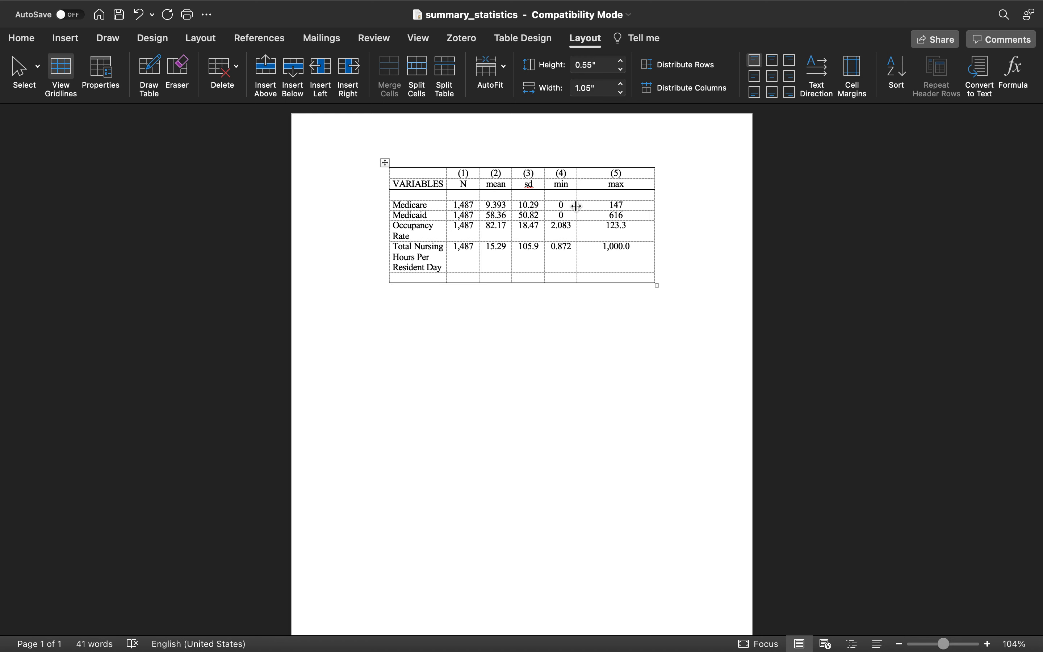
pyautogui.moveTo(579, 206); pyautogui.dragTo(600, 206)
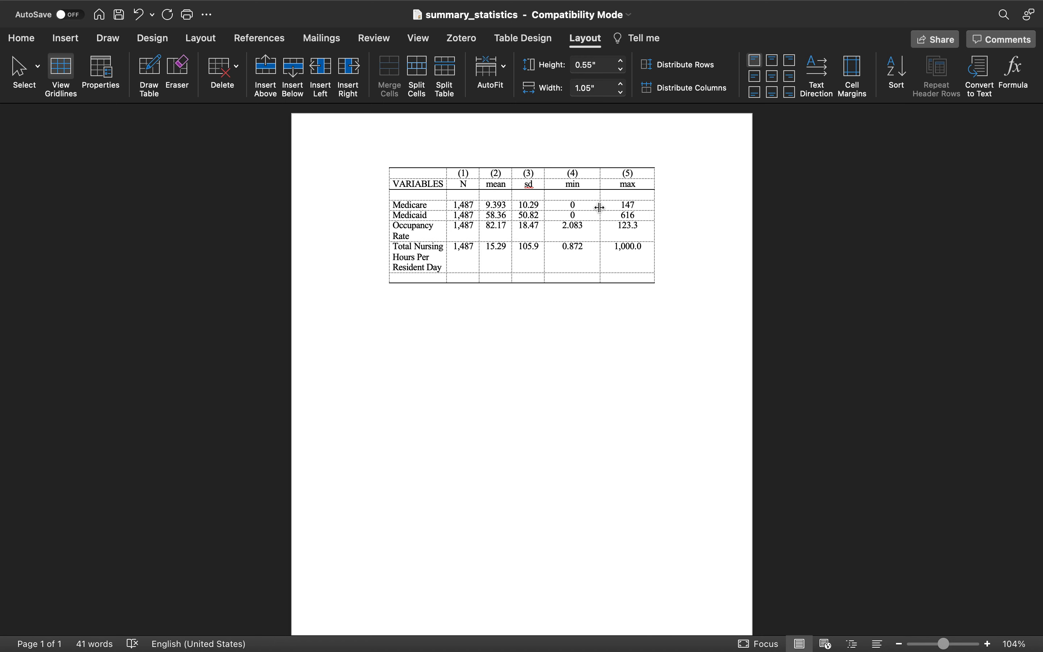
# Adjust the borders of the N, mean and sd columns and widen the VARIABLES column until every label fits on one line
pyautogui.click(545, 206)
pyautogui.click(544, 203)
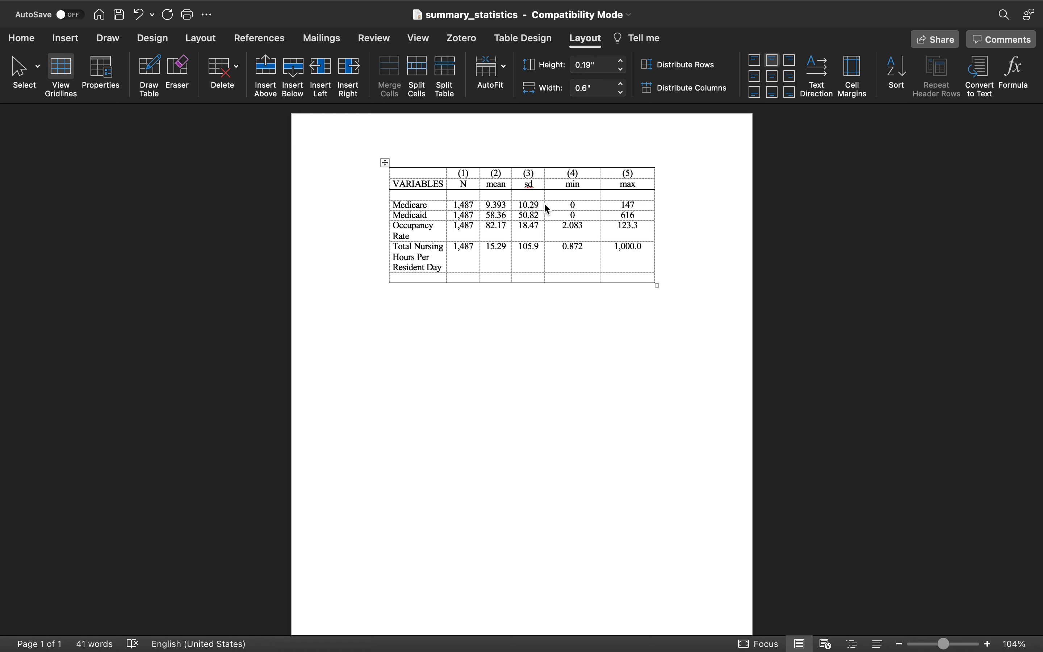
pyautogui.moveTo(544, 203); pyautogui.dragTo(573, 204)
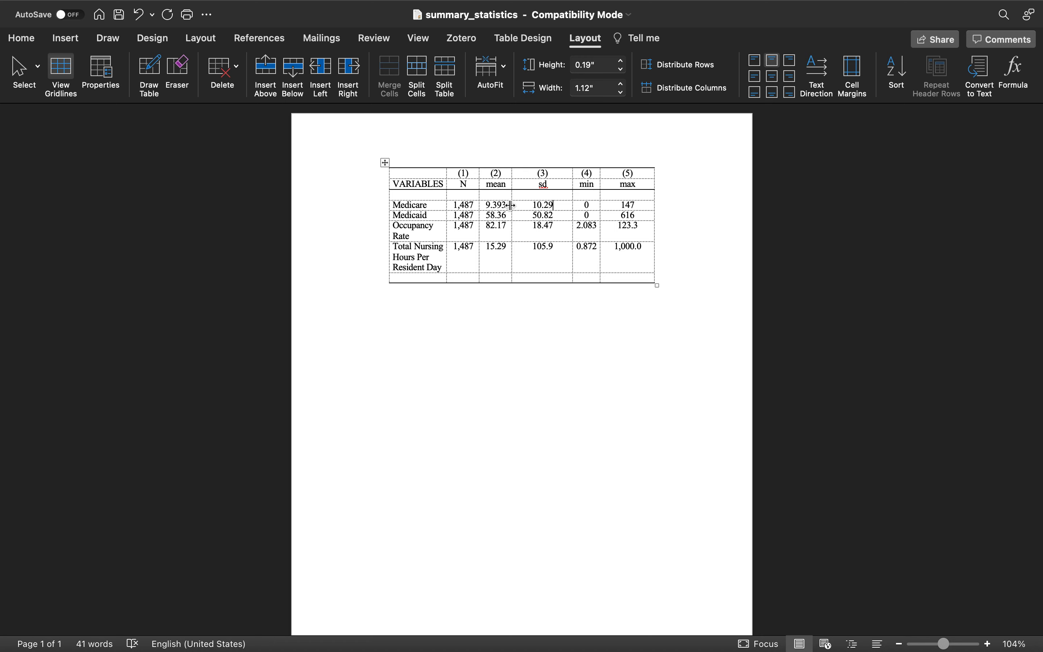
pyautogui.moveTo(511, 205); pyautogui.dragTo(468, 206)
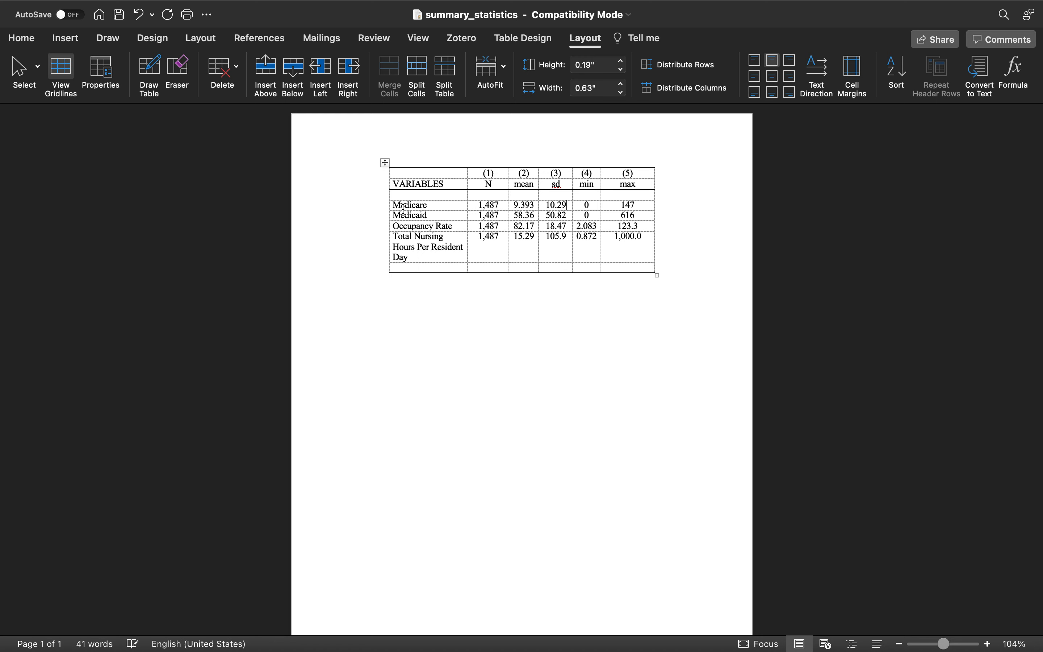
pyautogui.moveTo(387, 206); pyautogui.dragTo(319, 203)
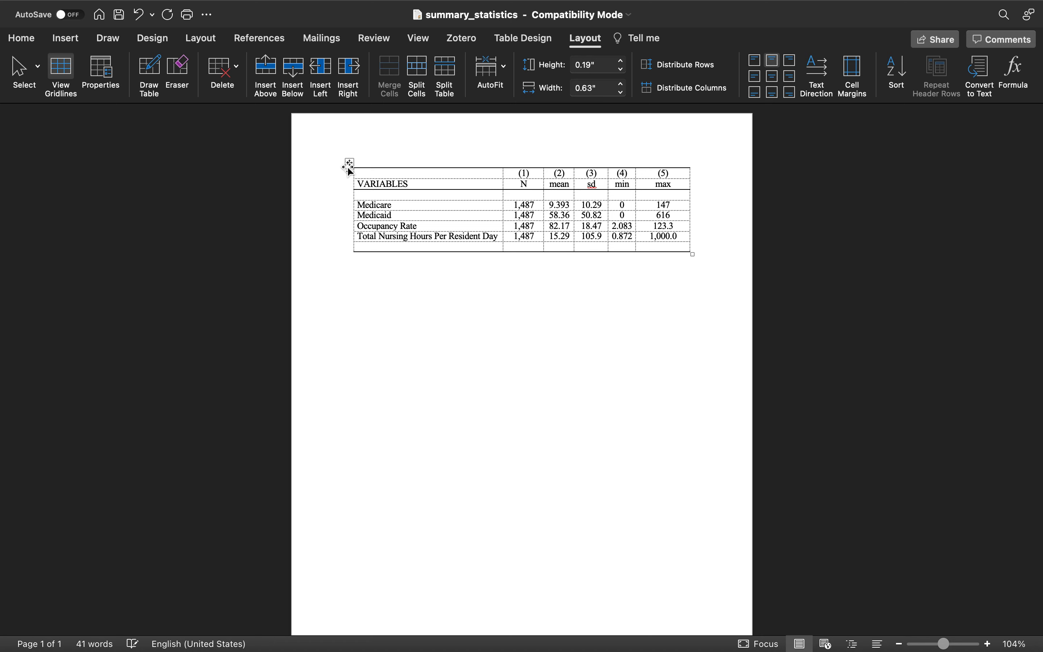
# Delete the empty row between the header and Medicare, and hide the table gridlines
pyautogui.moveTo(385, 196); pyautogui.dragTo(669, 197)
pyautogui.press('BackSpace')
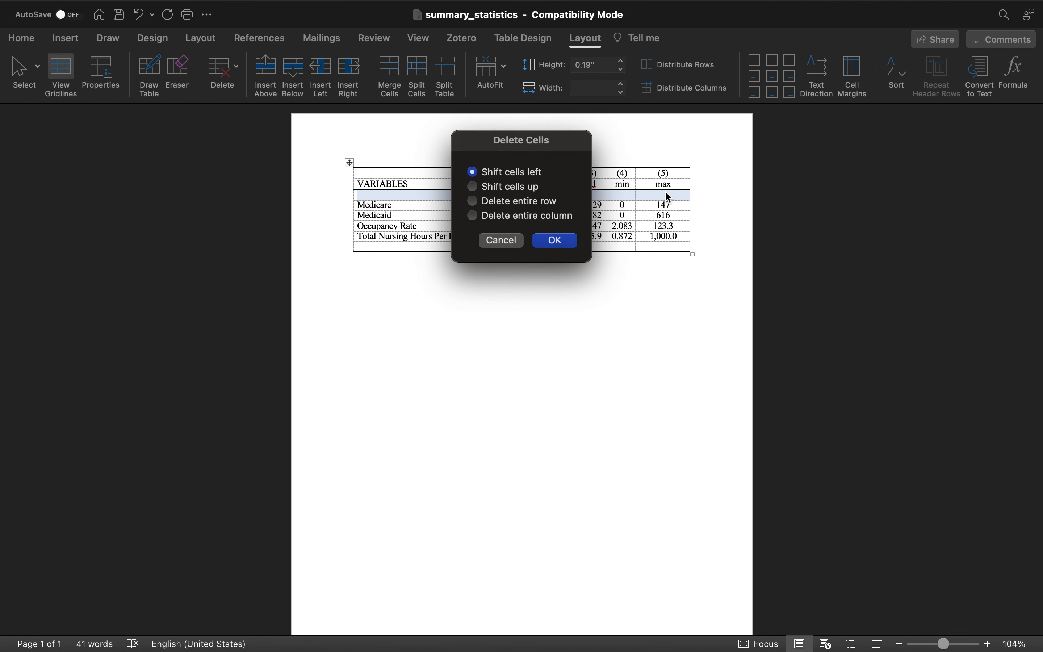
pyautogui.click(555, 241)
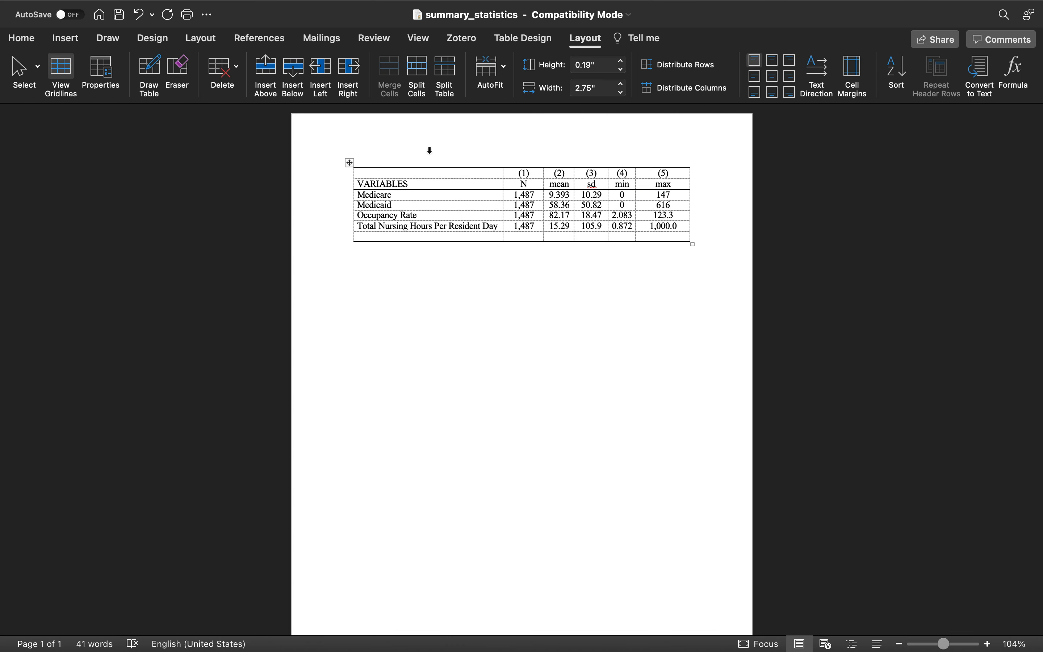
pyautogui.click(70, 73)
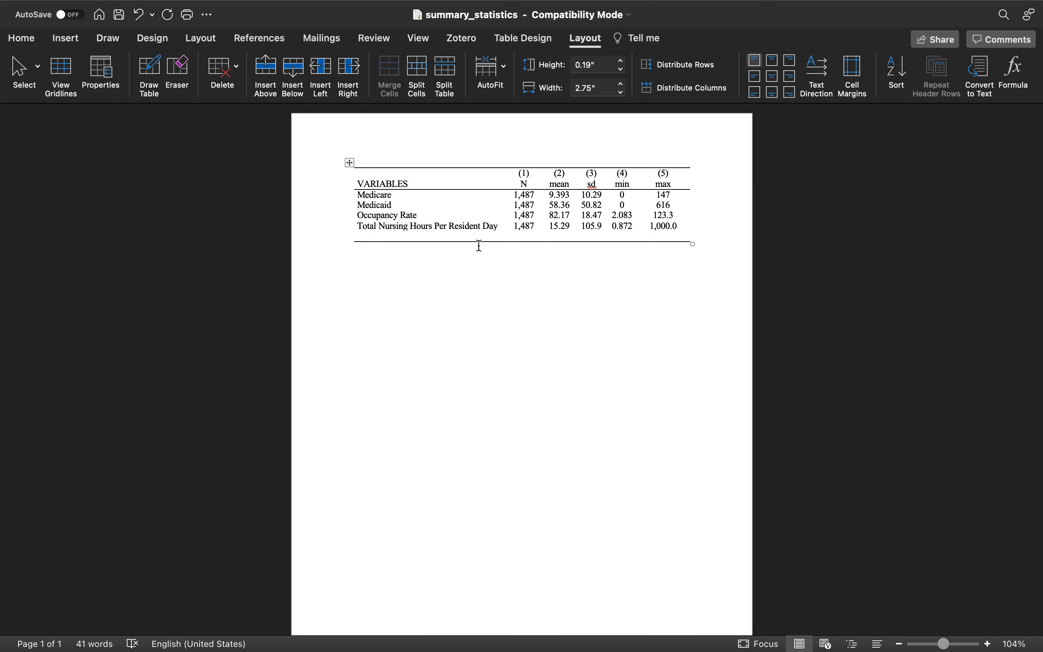
# Delete the empty row below Total Nursing Hours Per Resident Day
pyautogui.click(490, 284)
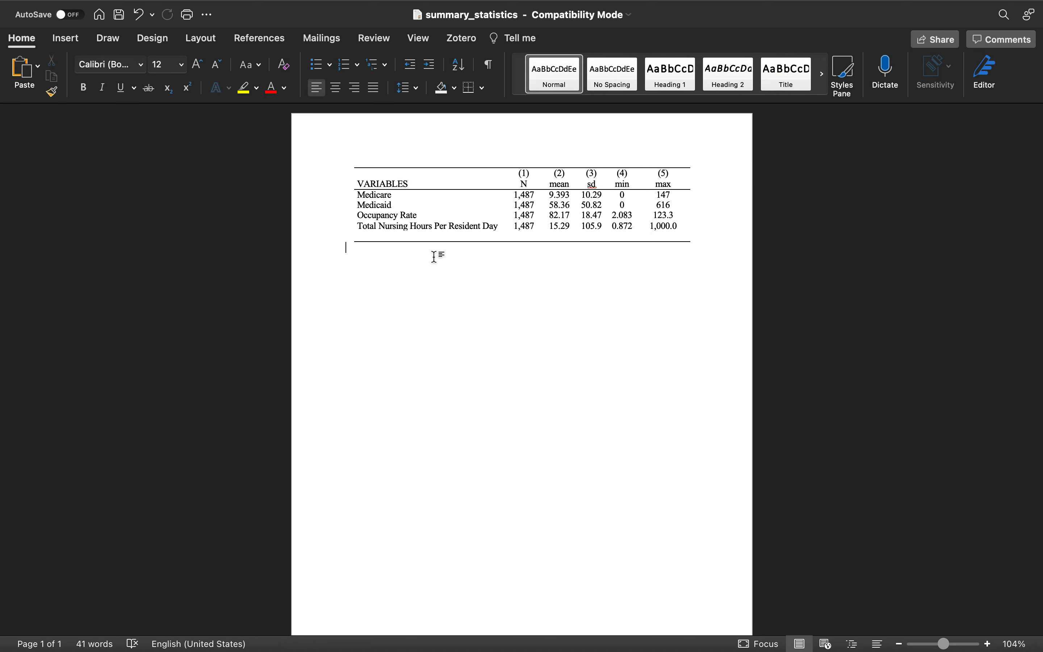
pyautogui.moveTo(369, 237); pyautogui.dragTo(672, 233)
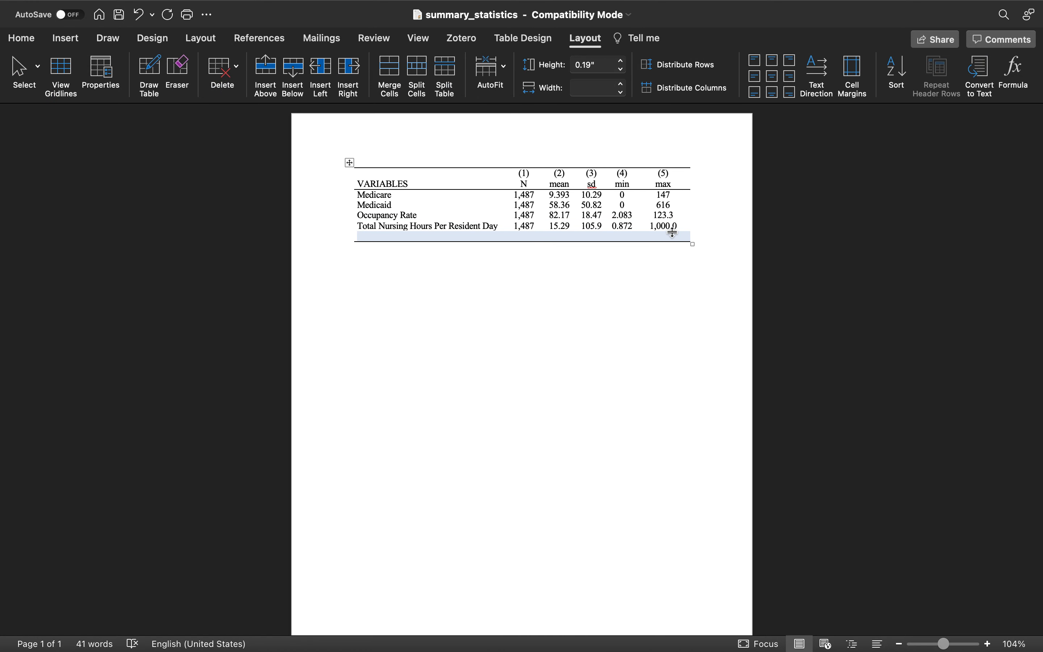
pyautogui.press('BackSpace')
pyautogui.click(556, 238)
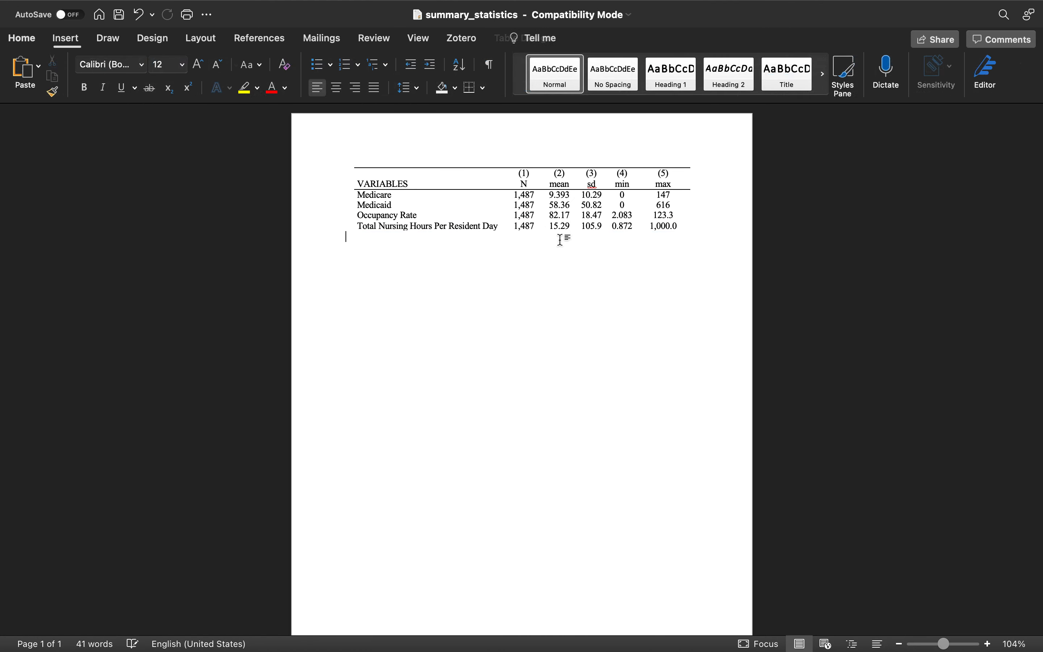
# Draw a single solid ½ pt line along the table's bottom edge with the Border Painter
pyautogui.click(347, 172)
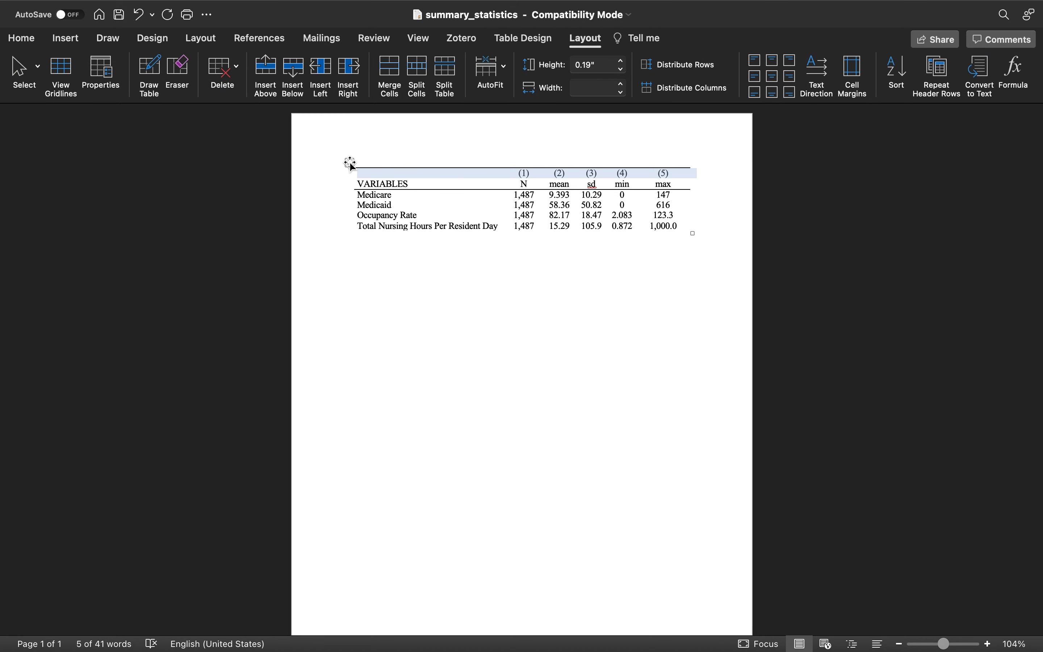
pyautogui.click(349, 163)
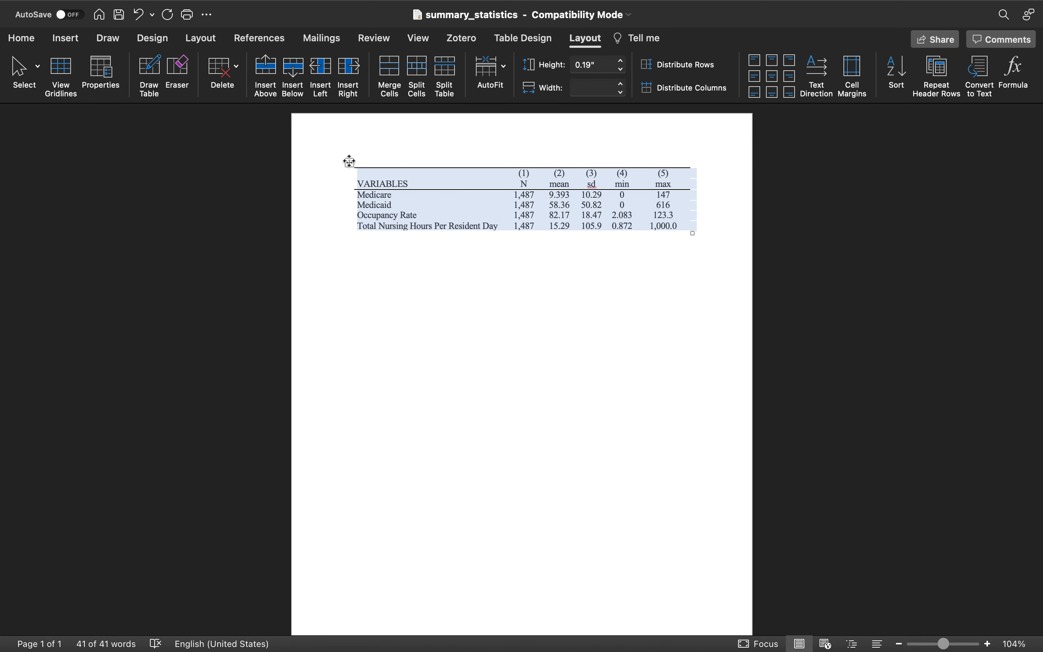
pyautogui.click(536, 41)
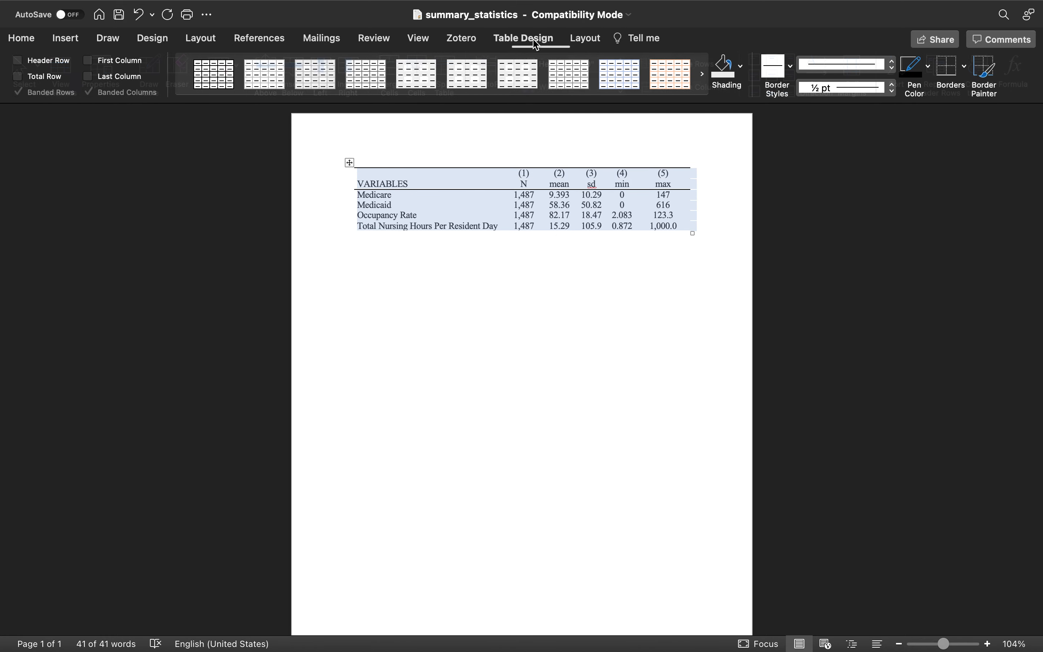
pyautogui.click(972, 69)
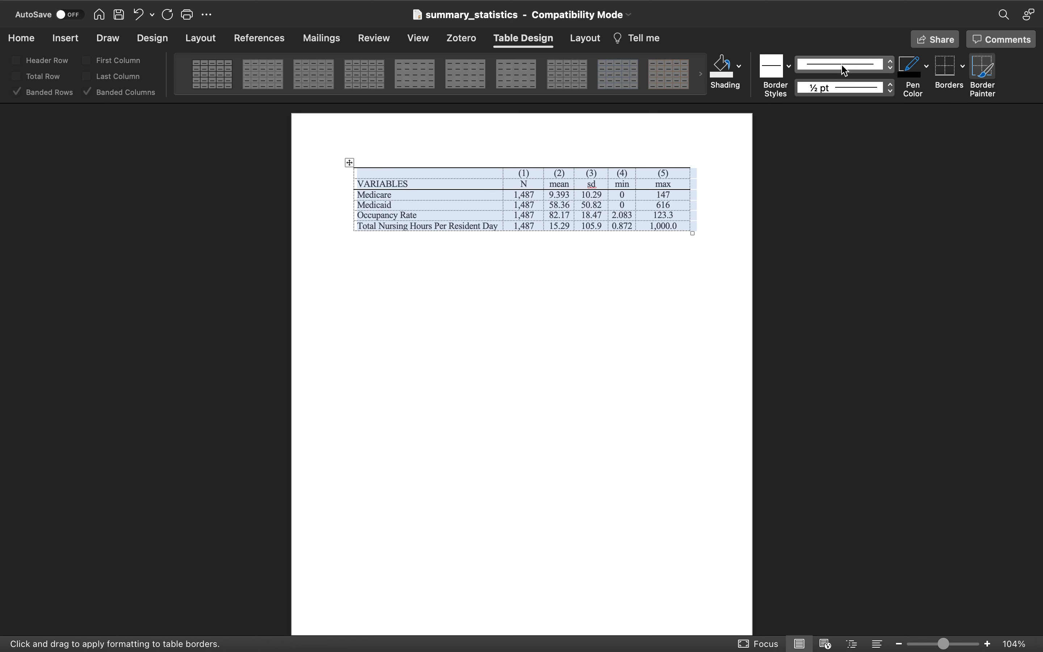
pyautogui.click(894, 66)
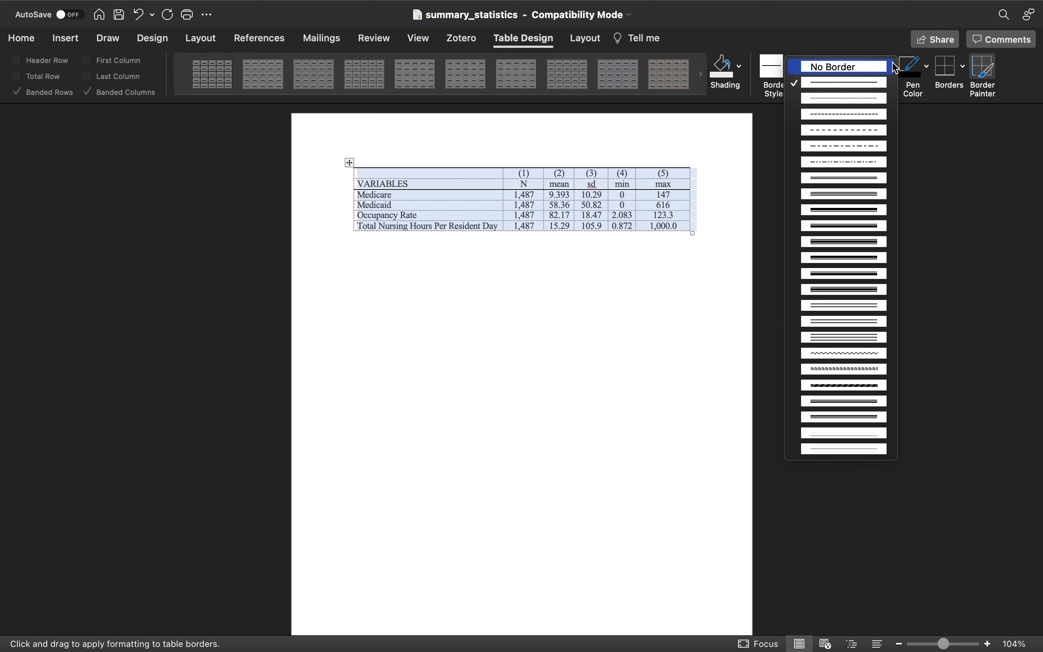
pyautogui.click(836, 83)
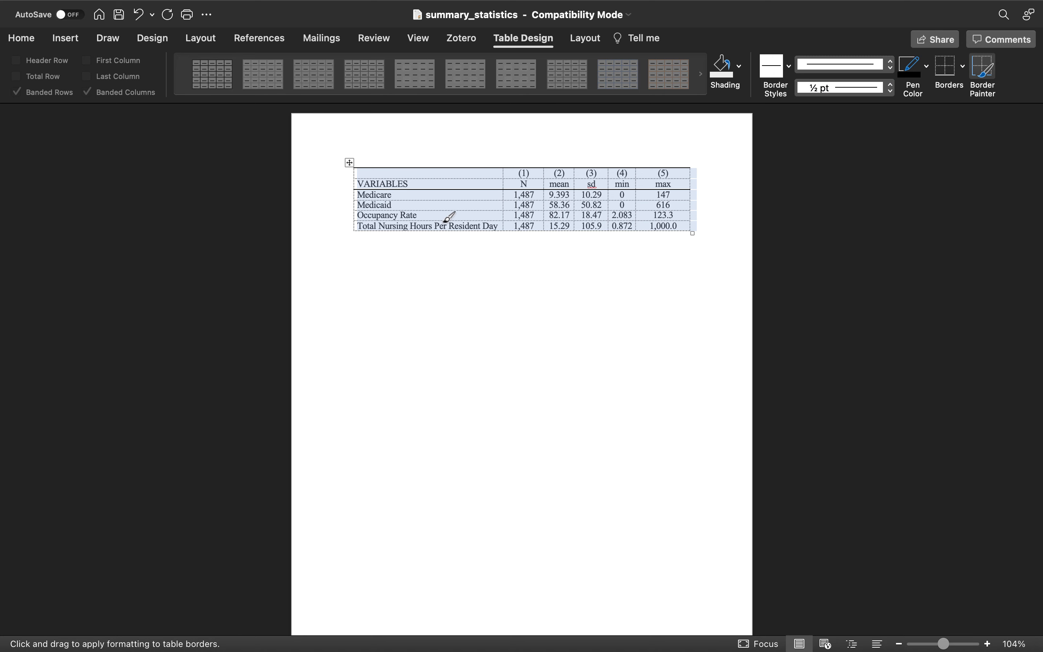
pyautogui.moveTo(378, 231)
pyautogui.mouseDown()
pyautogui.moveTo(414, 229)
pyautogui.moveTo(366, 229)
pyautogui.moveTo(666, 223)
pyautogui.mouseUp()
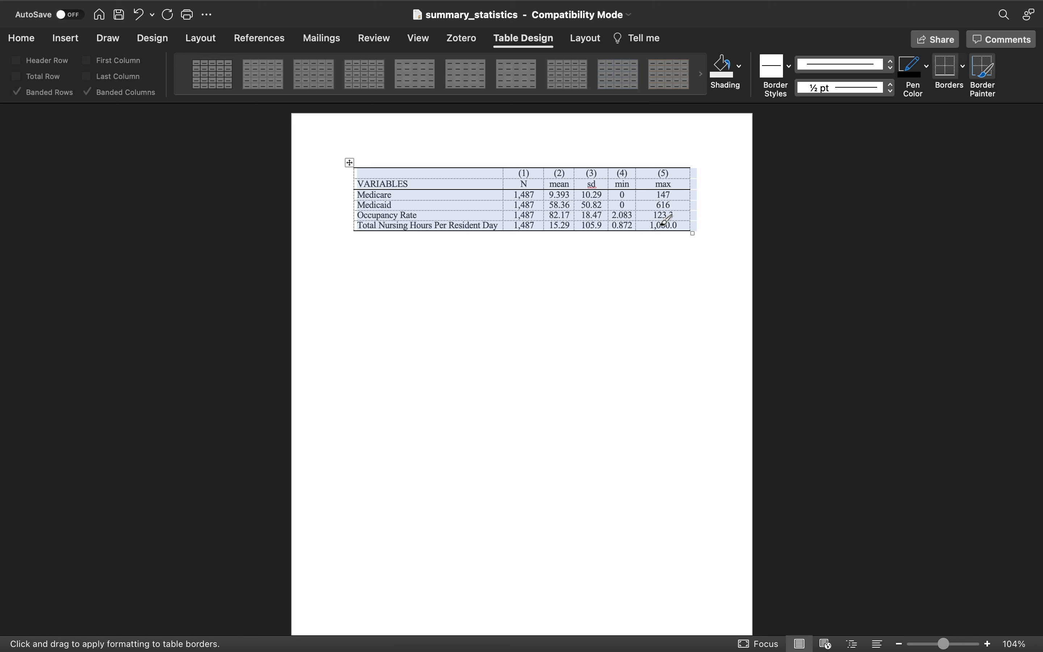
pyautogui.click(991, 80)
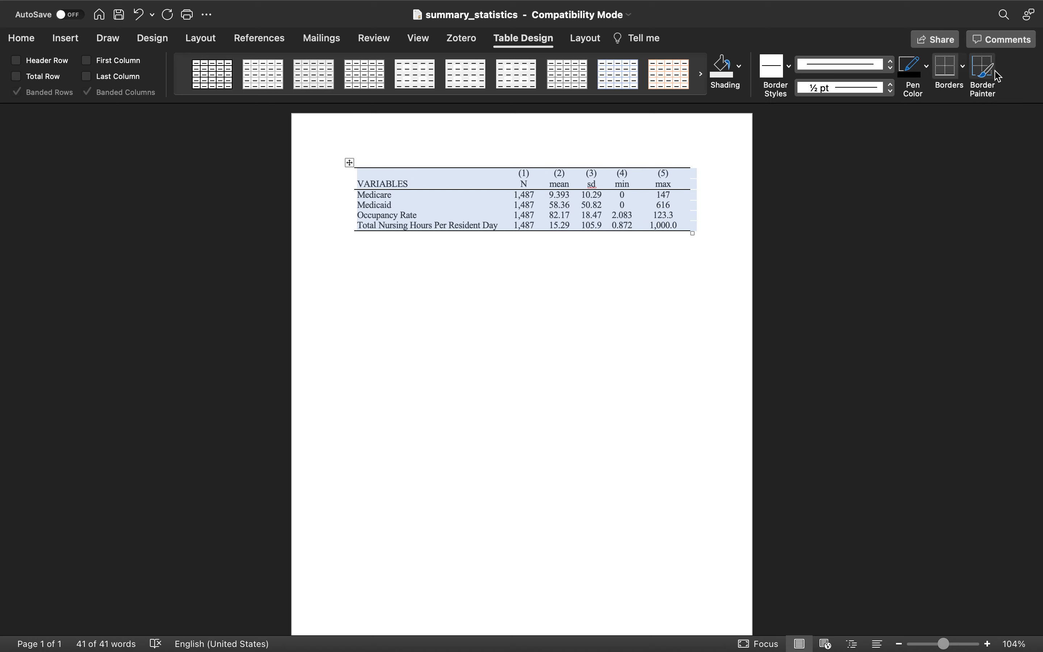
pyautogui.click(437, 326)
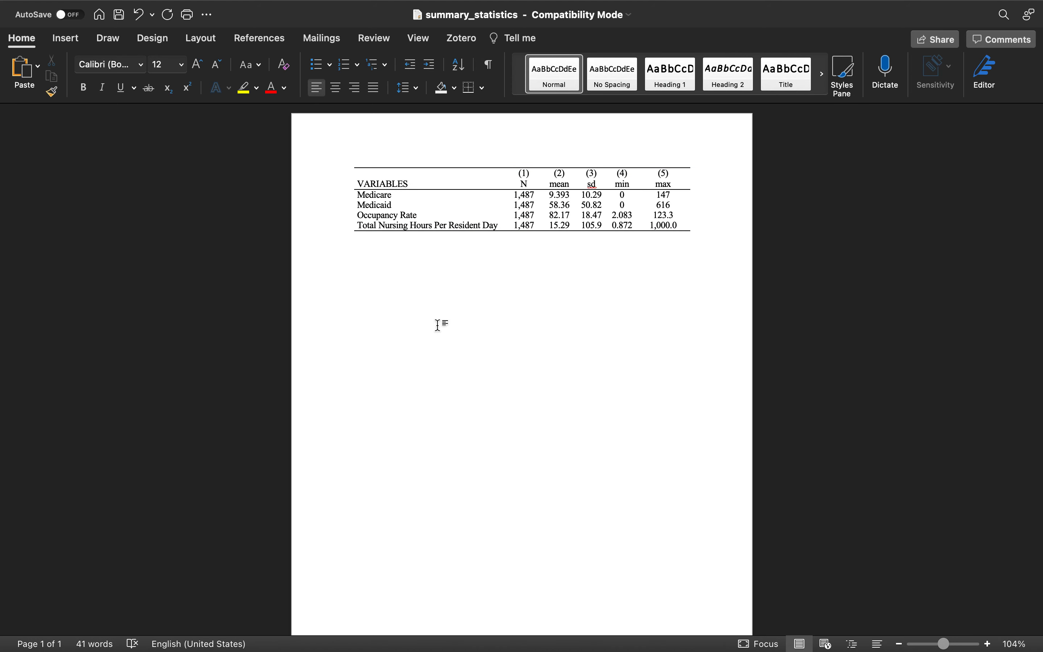